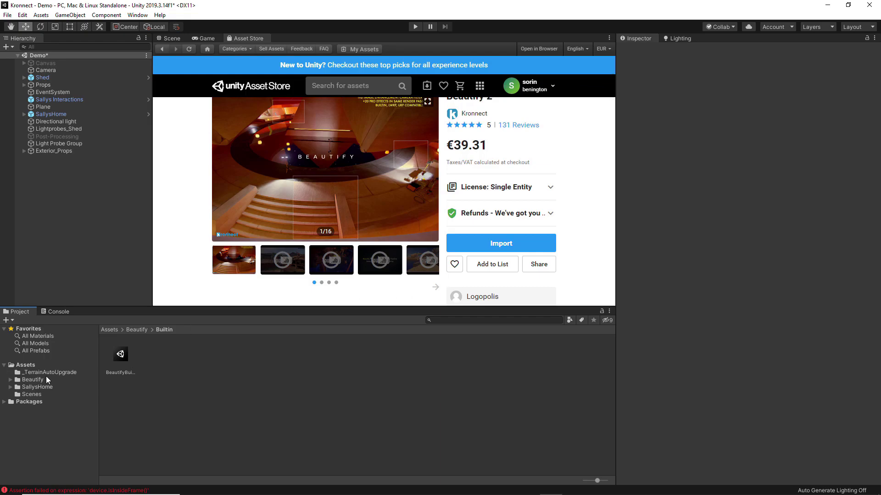
Import the BeautifyBuiltinPipeline package from the Builtin folder inside the Beautify assets folder
{"action": "left_click", "coordinate": [11, 380]}
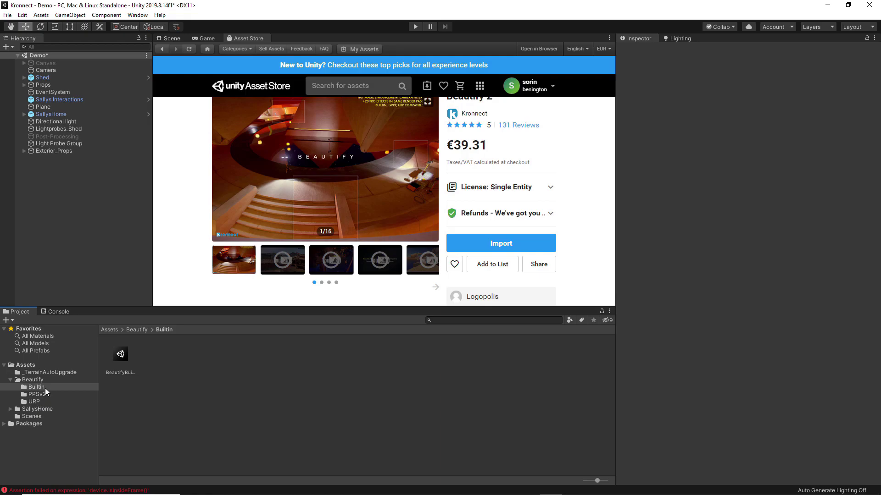
{"action": "double_click", "coordinate": [119, 357]}
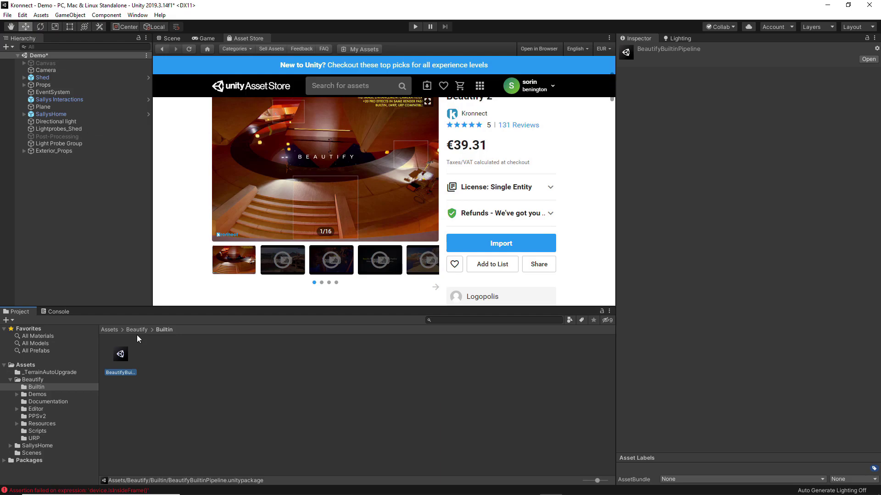
Look through Beautify's Demos and Documentation folders, and return to the collapsed Assets root
{"action": "left_click", "coordinate": [36, 395]}
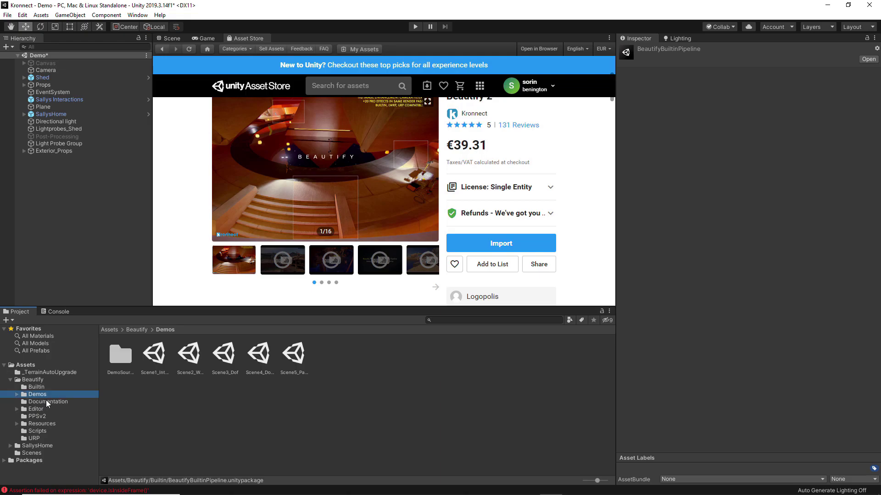
{"action": "left_click", "coordinate": [46, 402]}
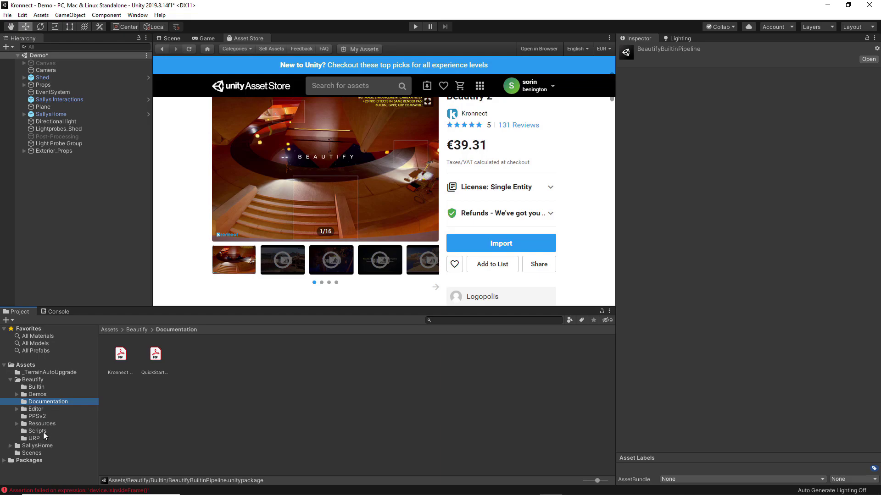
{"action": "key", "text": "Left"}
{"action": "key", "text": "Left"}
{"action": "key", "text": "Left"}
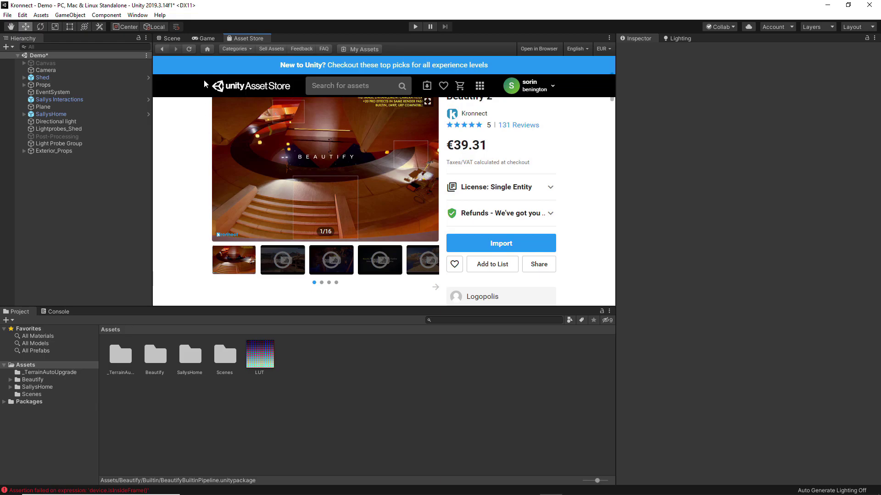
Show the Game view and add the Beautify component to the scene's Camera object
{"action": "left_click", "coordinate": [204, 40]}
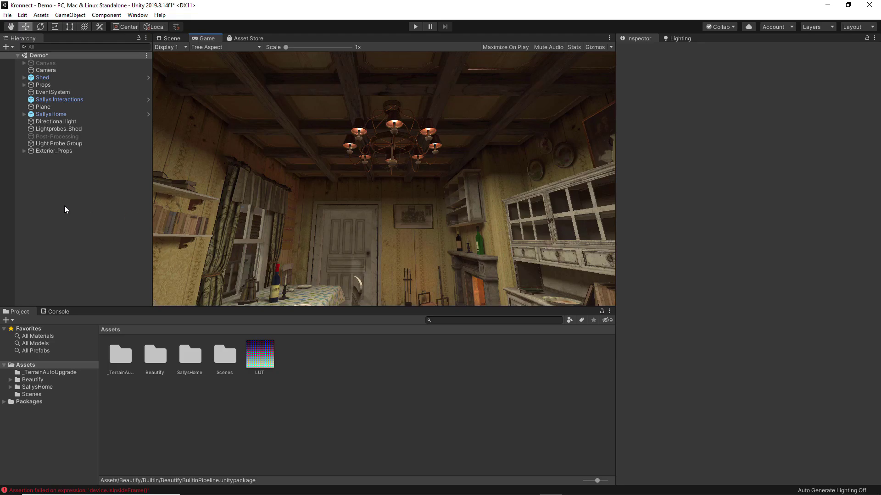
{"action": "left_click", "coordinate": [45, 70]}
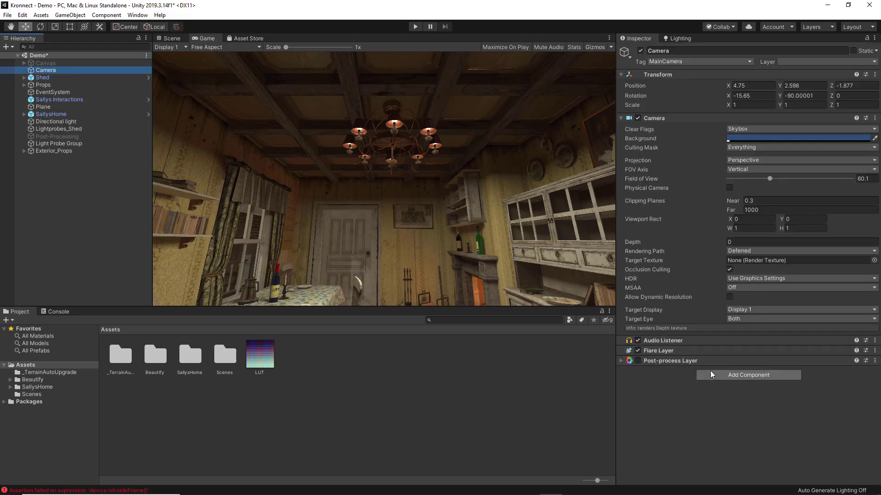
{"action": "left_click", "coordinate": [737, 380]}
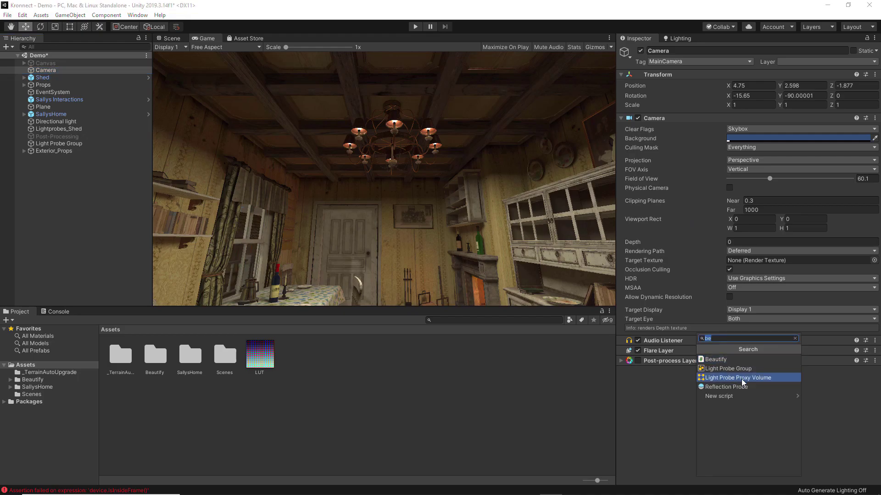
{"action": "left_click", "coordinate": [715, 361]}
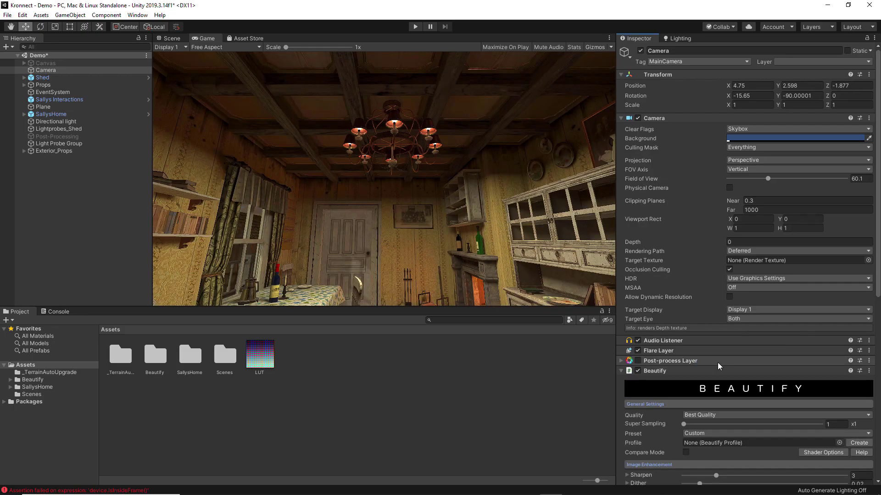
Try Beautify's Best Performance and Basic quality modes, and set the quality back to Best Quality
{"action": "scroll", "coordinate": [719, 374], "scroll_direction": "down", "scroll_amount": 3}
{"action": "scroll", "coordinate": [719, 374], "scroll_direction": "down", "scroll_amount": 3}
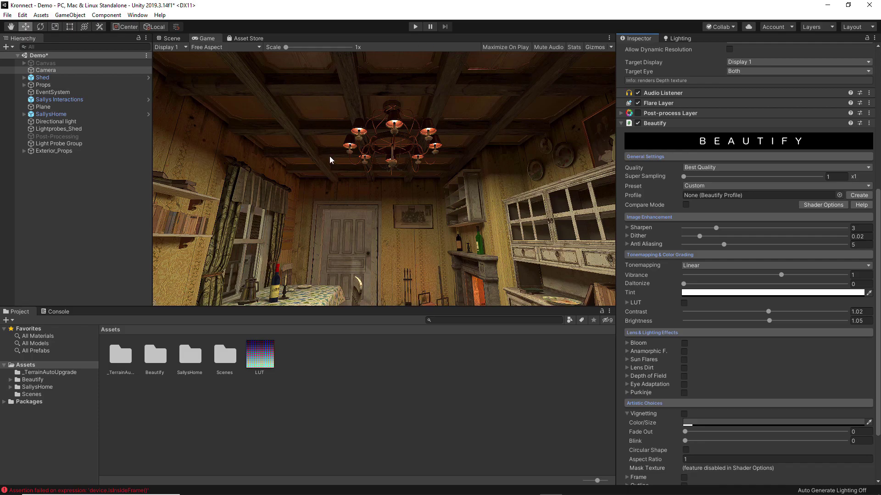
{"action": "scroll", "coordinate": [660, 191], "scroll_direction": "down", "scroll_amount": 3}
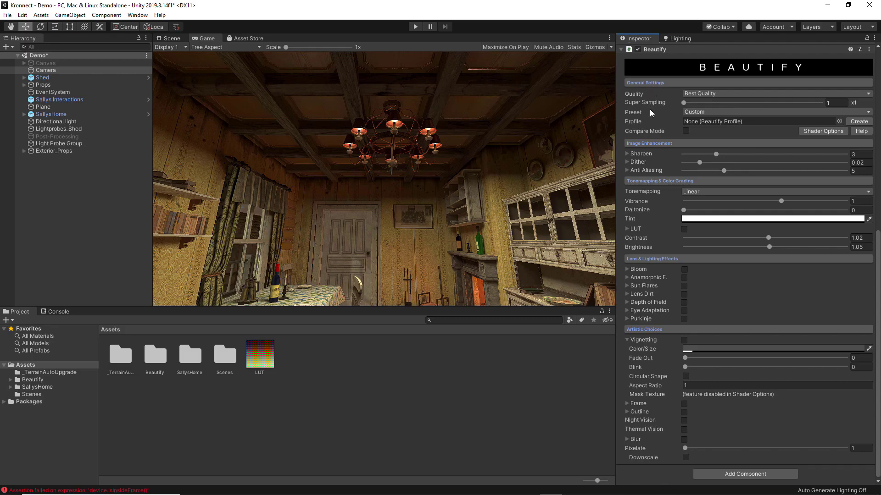
{"action": "left_click", "coordinate": [693, 94]}
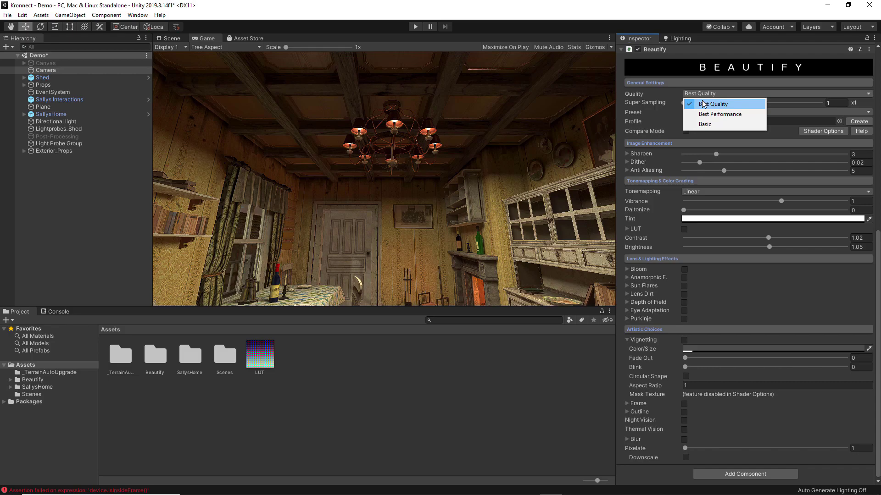
{"action": "left_click", "coordinate": [704, 115]}
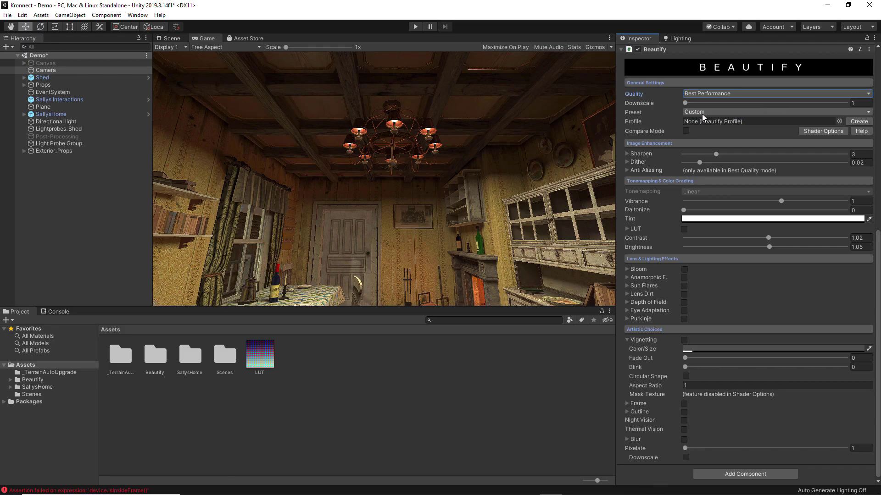
{"action": "key", "text": "space"}
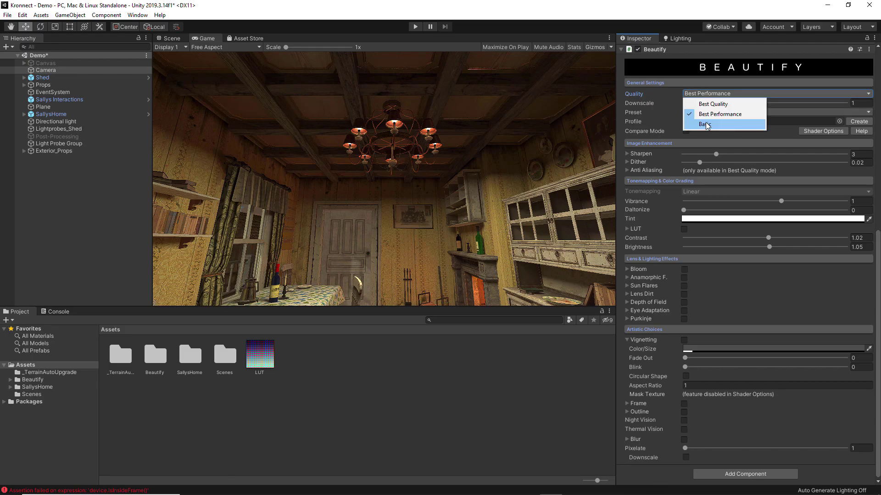
{"action": "left_click", "coordinate": [705, 124]}
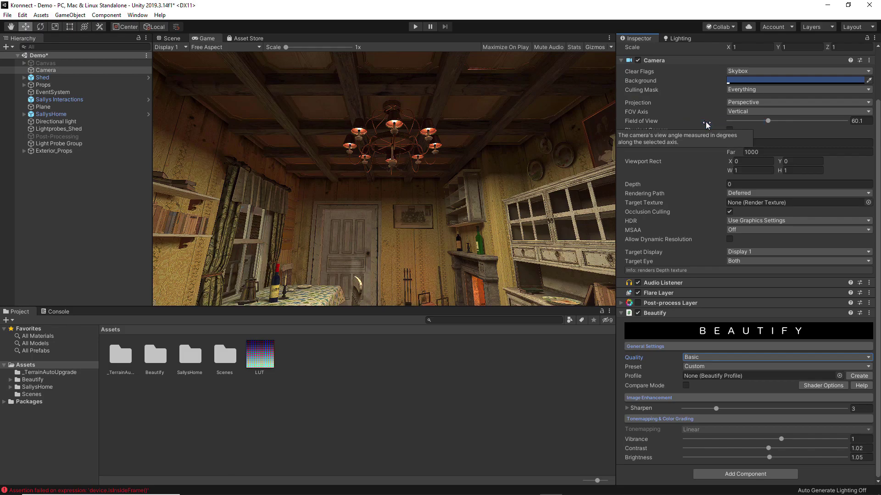
{"action": "left_click", "coordinate": [713, 359]}
{"action": "left_click", "coordinate": [712, 369]}
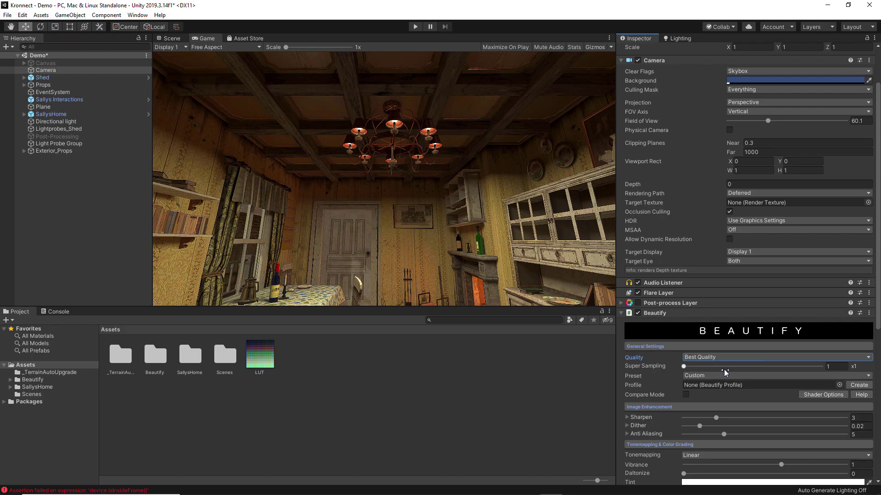
Enable Beautify's Compare Mode and set the dividing line's width to 0.0022
{"action": "scroll", "coordinate": [658, 231], "scroll_direction": "down", "scroll_amount": 5}
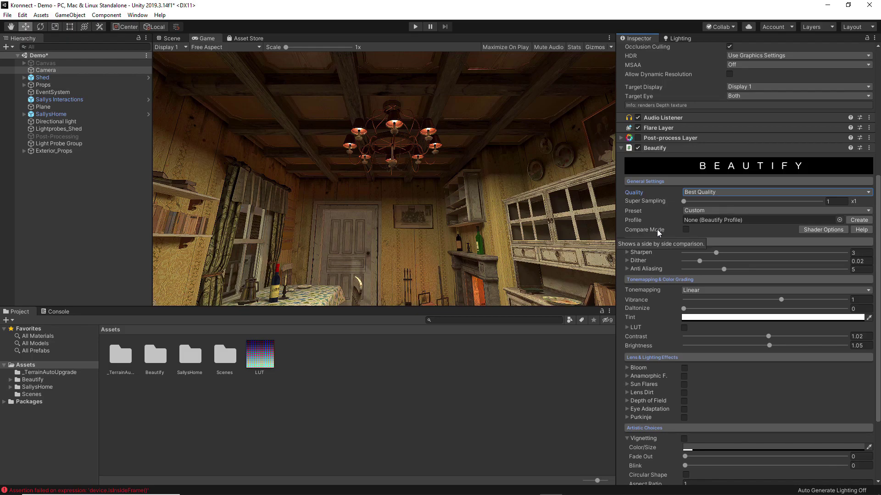
{"action": "left_click", "coordinate": [686, 230]}
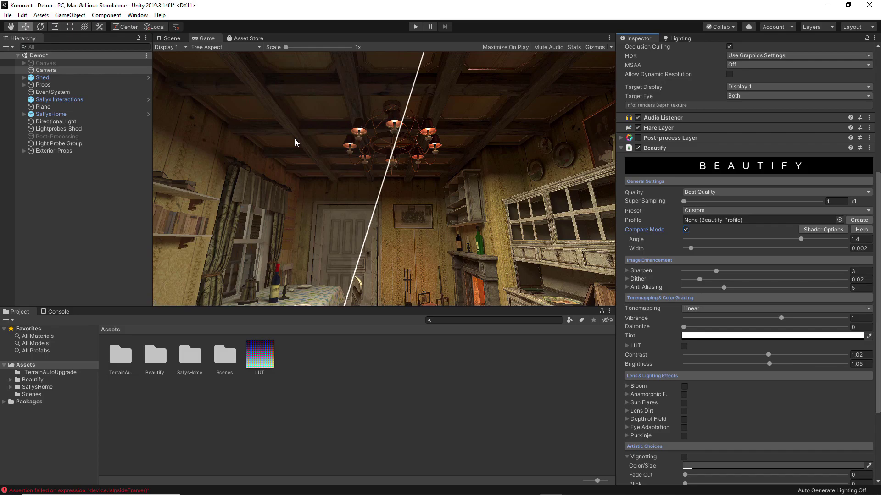
{"action": "left_click", "coordinate": [691, 248]}
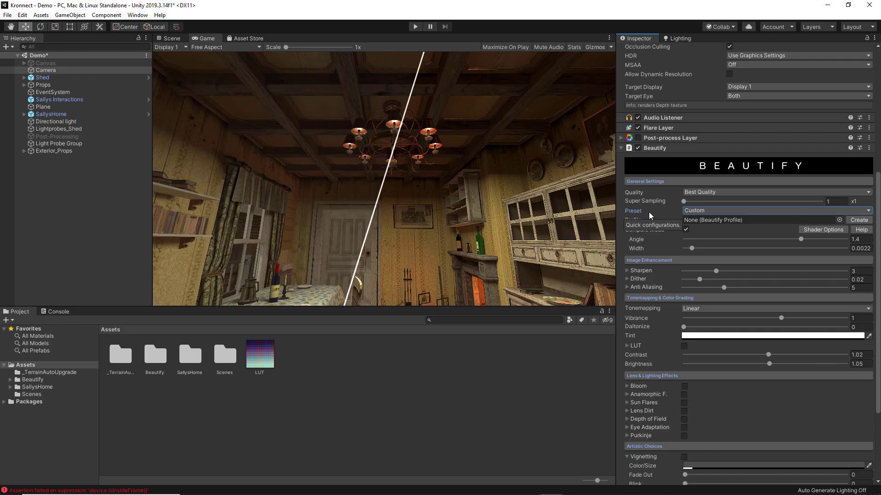
Try the Soft, Medium and Strong Beautify presets one after another to compare their effect on the room
{"action": "left_click", "coordinate": [695, 210]}
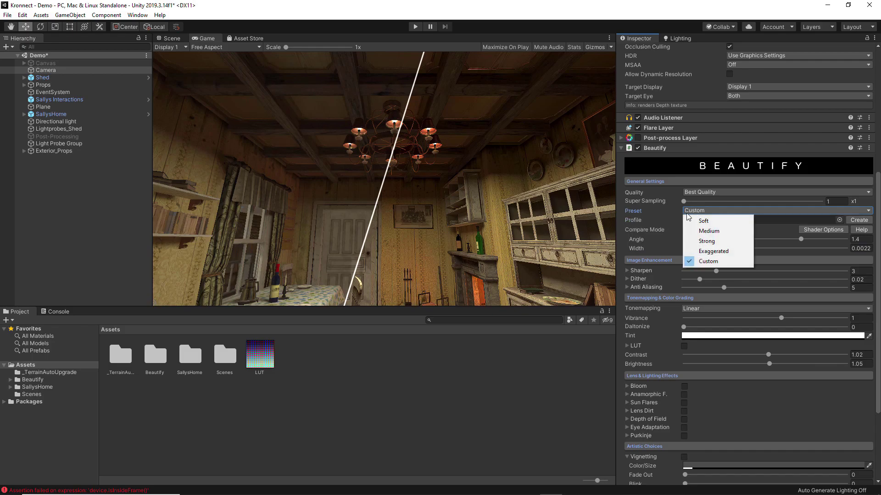
{"action": "left_click", "coordinate": [704, 221]}
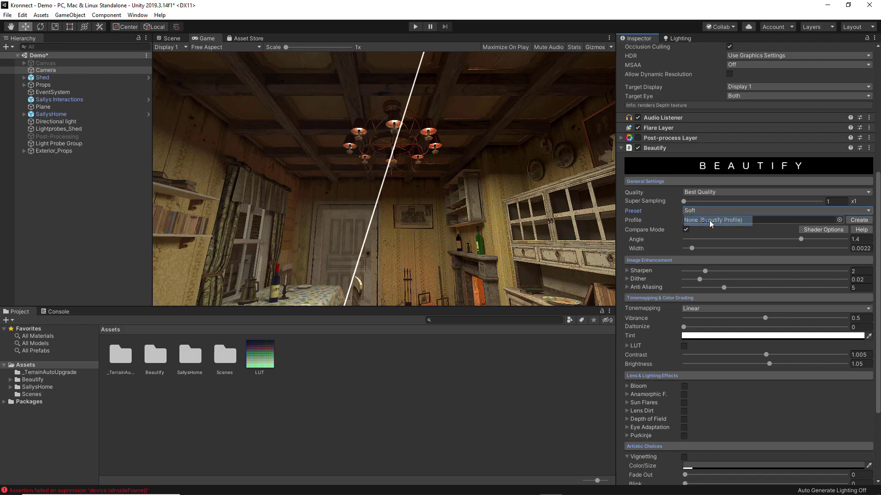
{"action": "left_click", "coordinate": [708, 211]}
{"action": "left_click", "coordinate": [706, 231]}
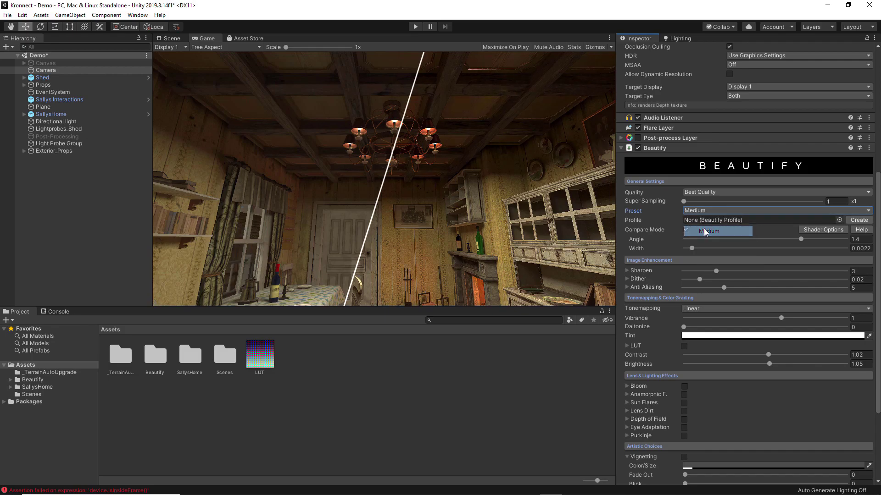
{"action": "left_click", "coordinate": [706, 212]}
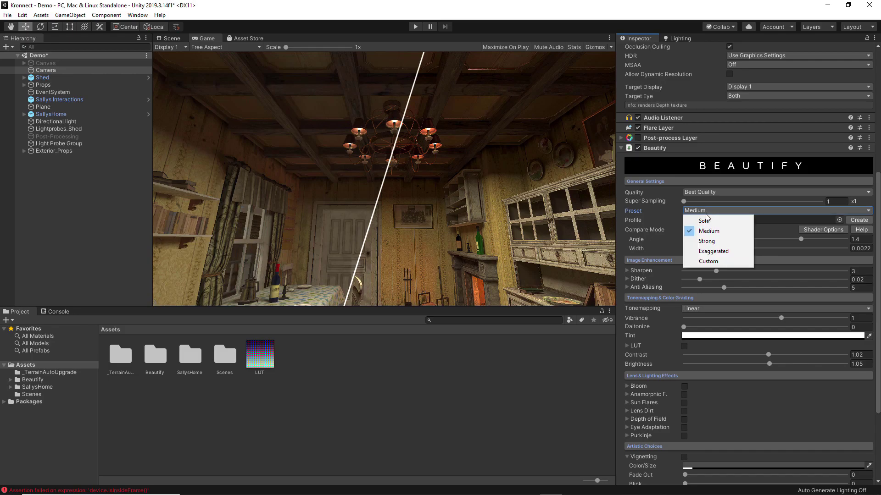
{"action": "left_click", "coordinate": [706, 241]}
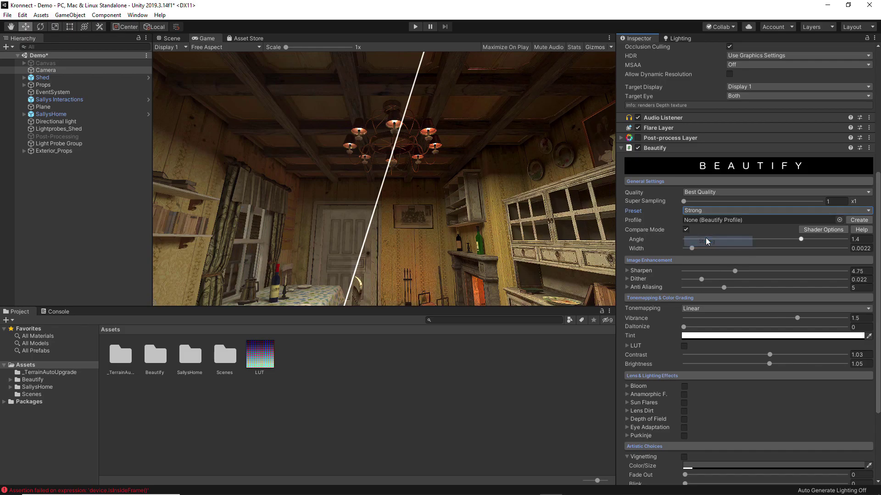
Apply the Exaggerated preset to Beautify and switch the preset to Custom
{"action": "left_click", "coordinate": [708, 211]}
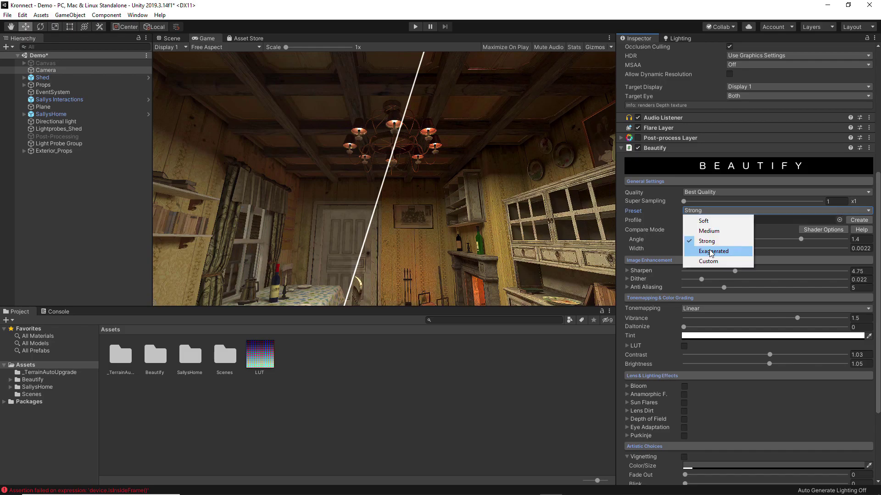
{"action": "left_click", "coordinate": [711, 252]}
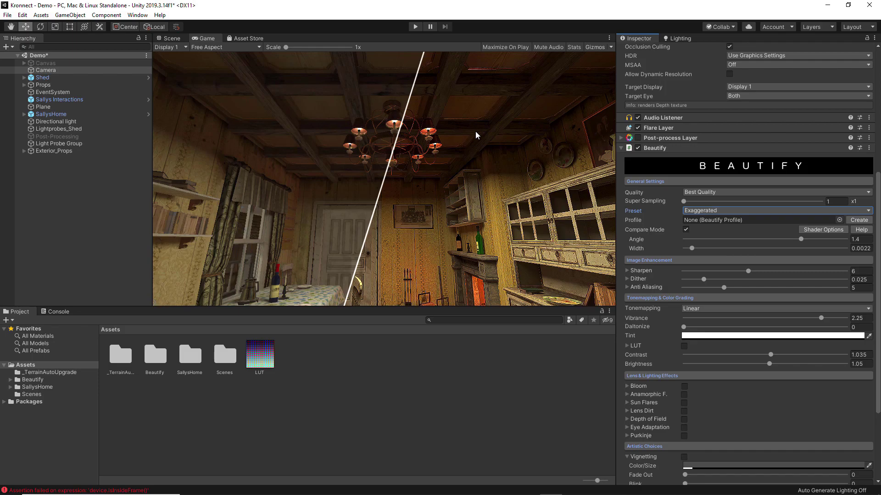
{"action": "left_click", "coordinate": [706, 210]}
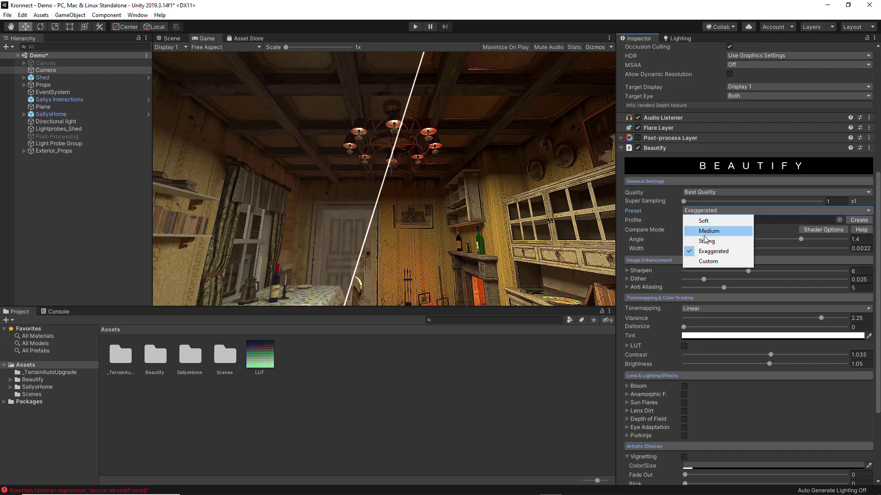
{"action": "left_click", "coordinate": [709, 261]}
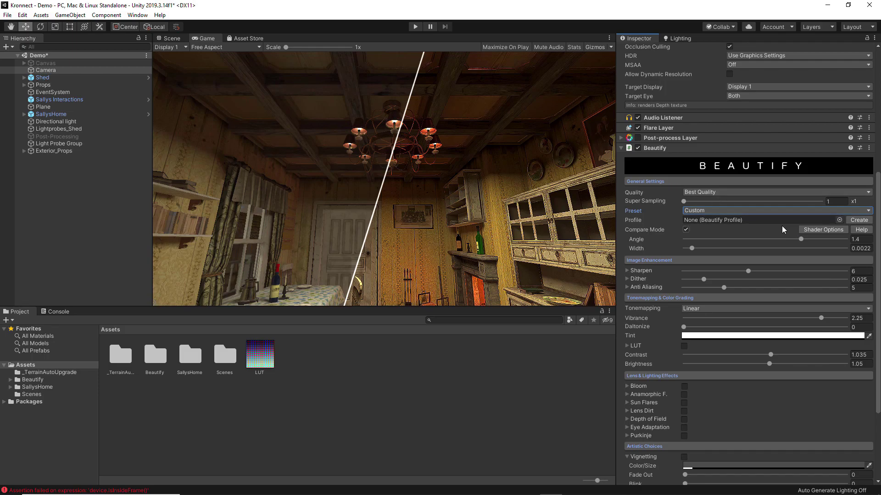
Review Beautify's shader options, covering the shader features and the advanced options
{"action": "left_click", "coordinate": [807, 230]}
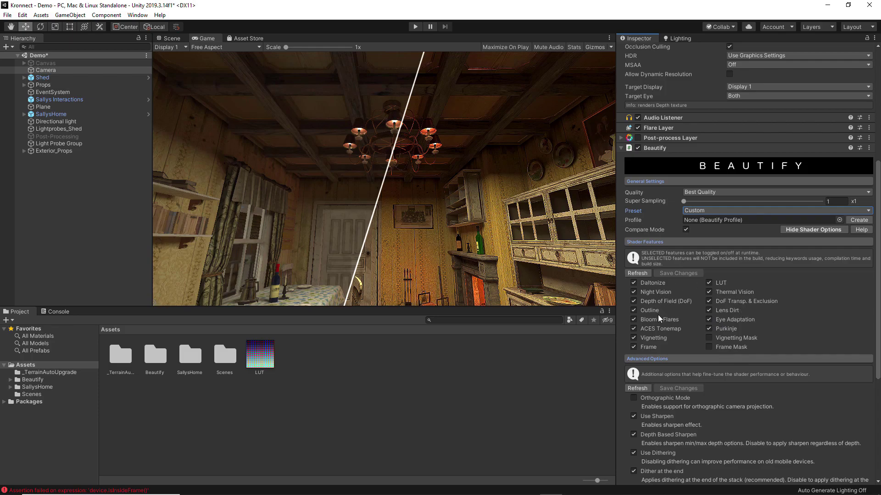
{"action": "scroll", "coordinate": [700, 319], "scroll_direction": "down", "scroll_amount": 3}
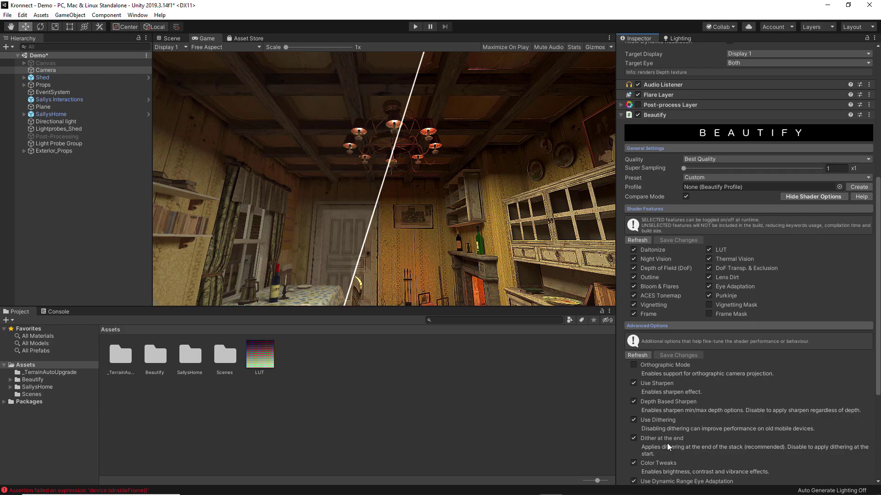
{"action": "scroll", "coordinate": [667, 443], "scroll_direction": "down", "scroll_amount": 10}
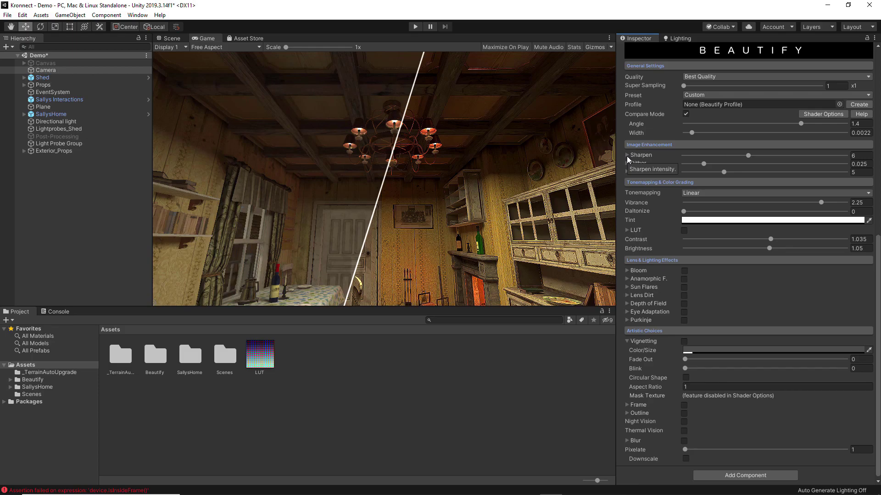
Examine the additional Sharpen settings, collapse them, and inspect Dither's Min Depth option
{"action": "left_click", "coordinate": [626, 156]}
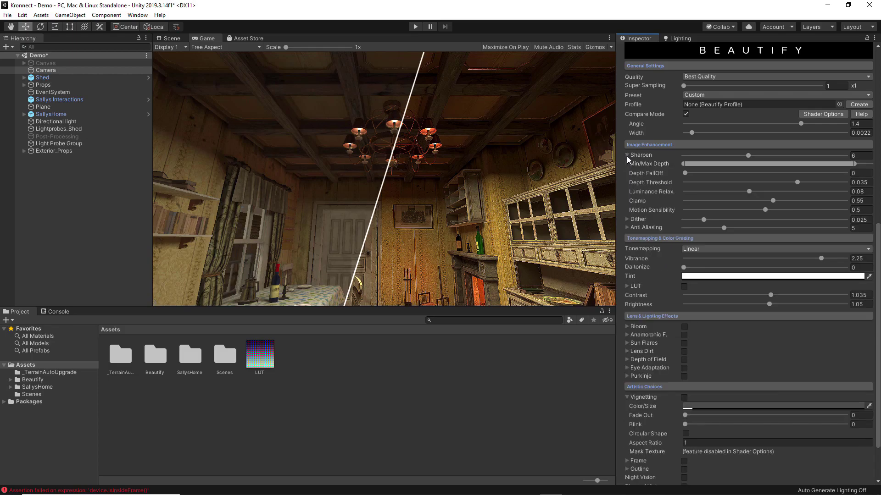
{"action": "mouse_move", "coordinate": [649, 163]}
{"action": "left_click", "coordinate": [627, 155]}
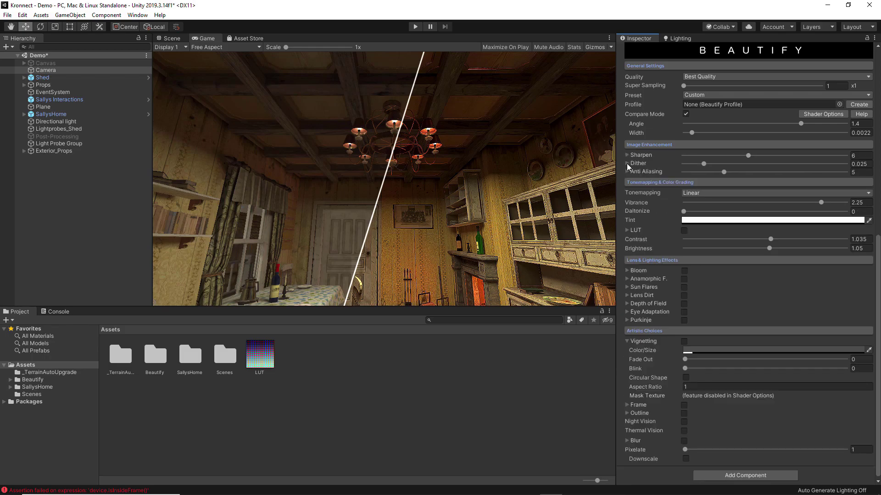
{"action": "left_click", "coordinate": [627, 163]}
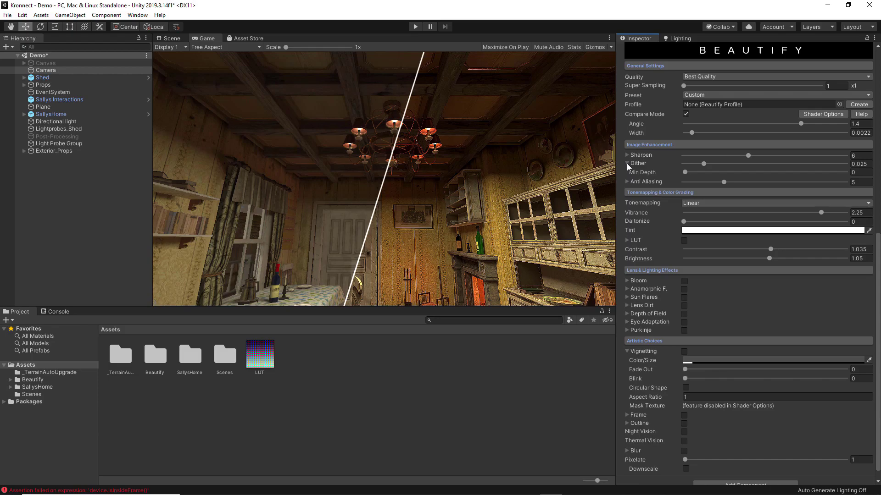
{"action": "mouse_move", "coordinate": [639, 172]}
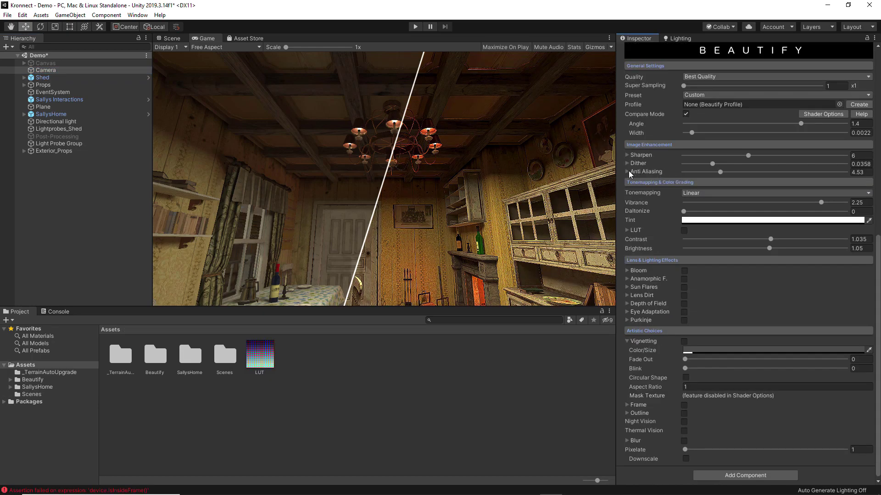
Expand the Anti Aliasing settings and raise the Depth Threshold
{"action": "left_click", "coordinate": [626, 171]}
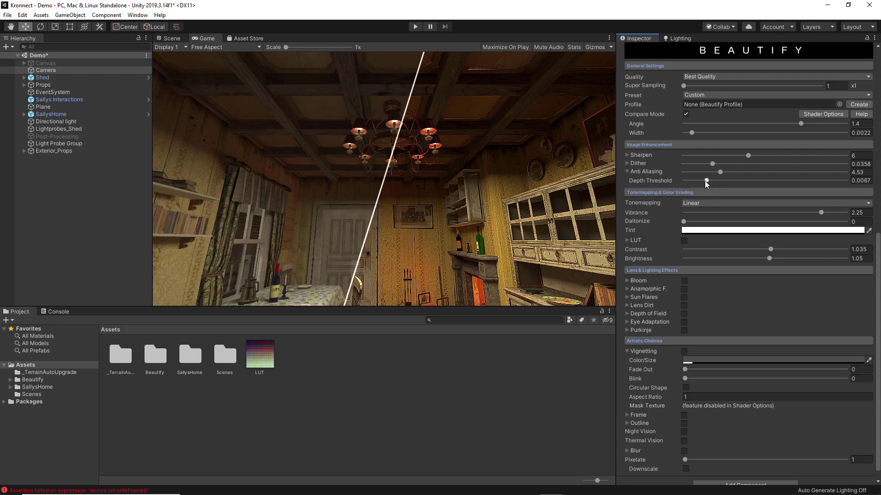
{"action": "left_click_drag", "start_coordinate": [706, 181], "coordinate": [763, 181]}
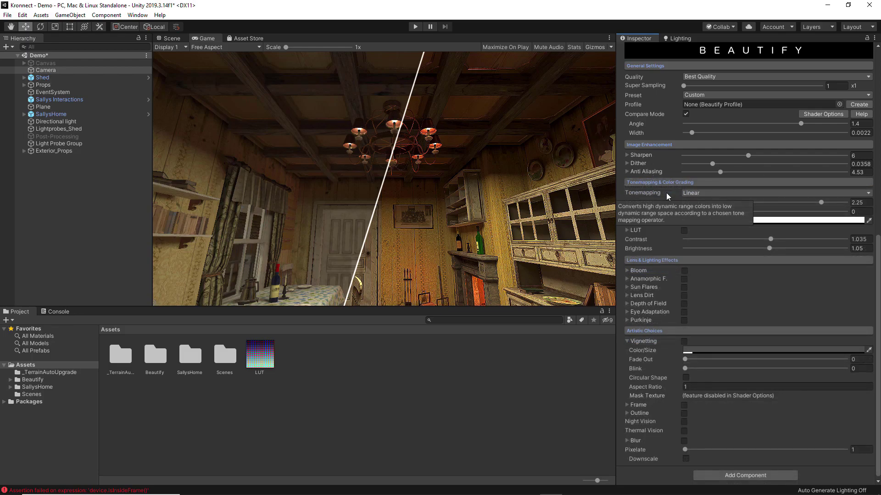
Switch Beautify's tonemapping to ACES and set its Exposure to 1.48
{"action": "left_click", "coordinate": [718, 193]}
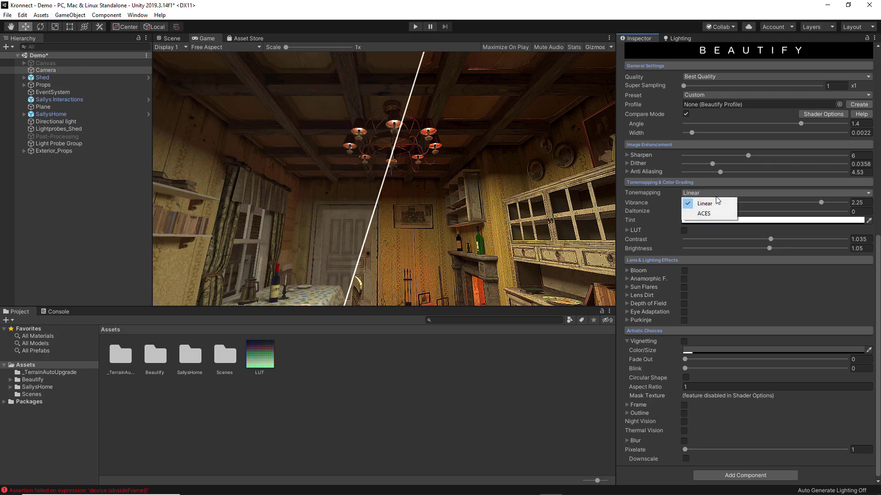
{"action": "left_click", "coordinate": [717, 213]}
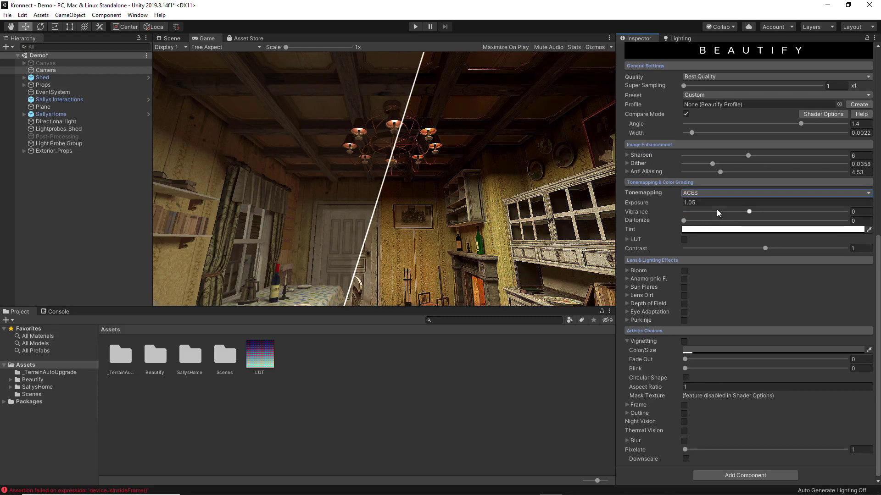
{"action": "left_click", "coordinate": [693, 203]}
{"action": "type", "text": "1.17"}
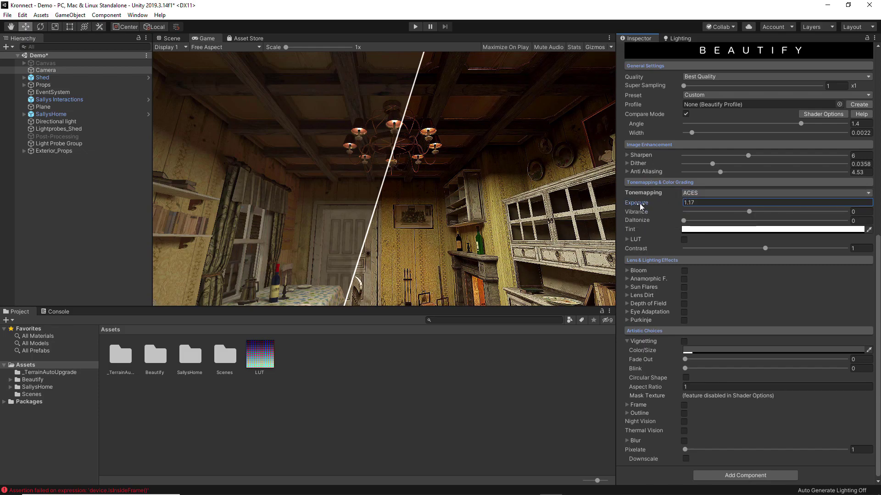
{"action": "left_click_drag", "start_coordinate": [638, 203], "coordinate": [648, 207]}
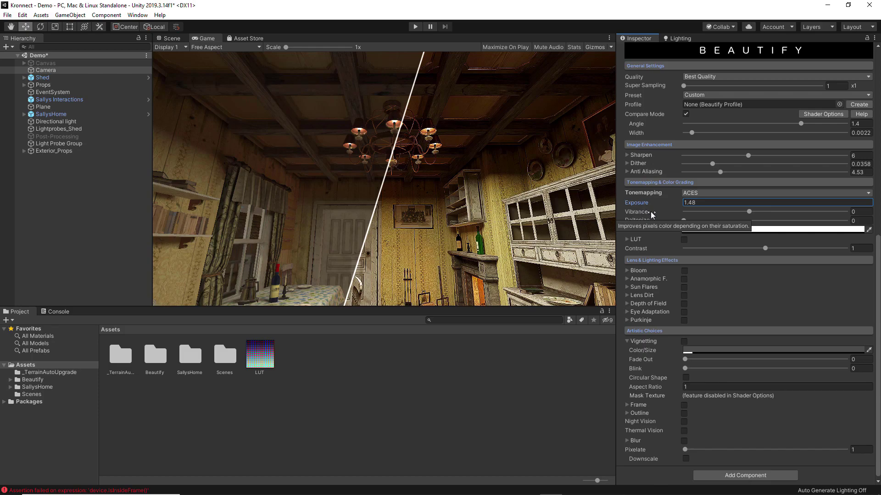
Set Vibrance to -0.29, Contrast to 1.054 and Daltonize to 0.232, and inspect the LUT settings
{"action": "left_click_drag", "start_coordinate": [715, 212], "coordinate": [738, 211]}
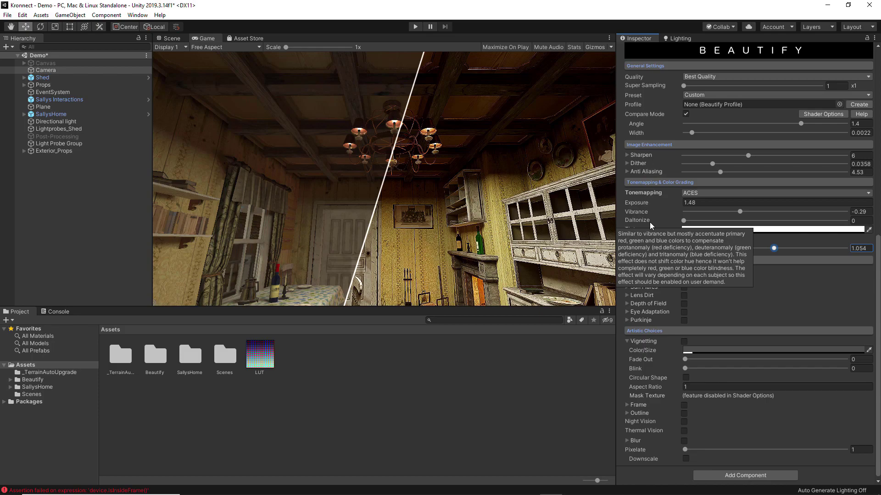
{"action": "left_click_drag", "start_coordinate": [683, 222], "coordinate": [703, 223]}
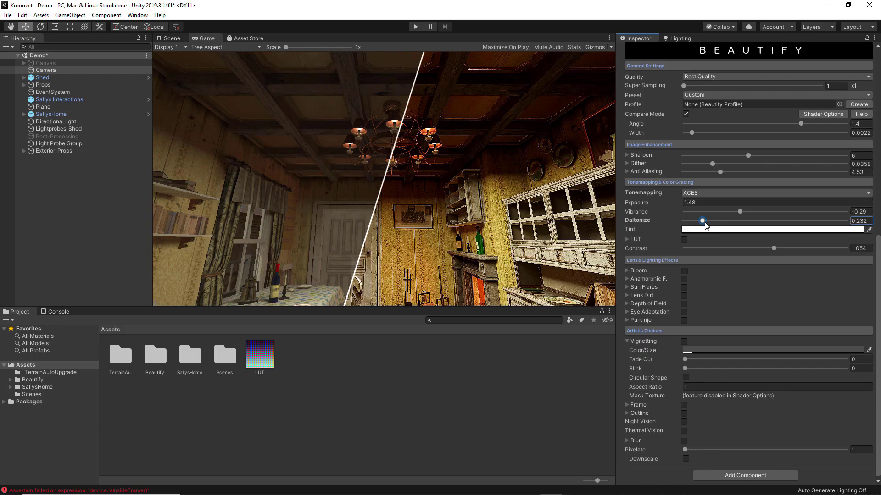
{"action": "left_click", "coordinate": [627, 239]}
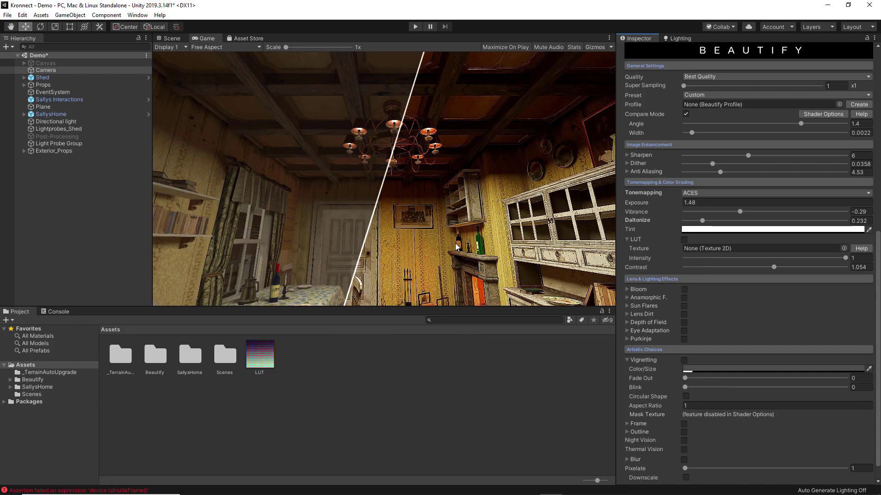
{"action": "scroll", "coordinate": [654, 260], "scroll_direction": "up", "scroll_amount": 3}
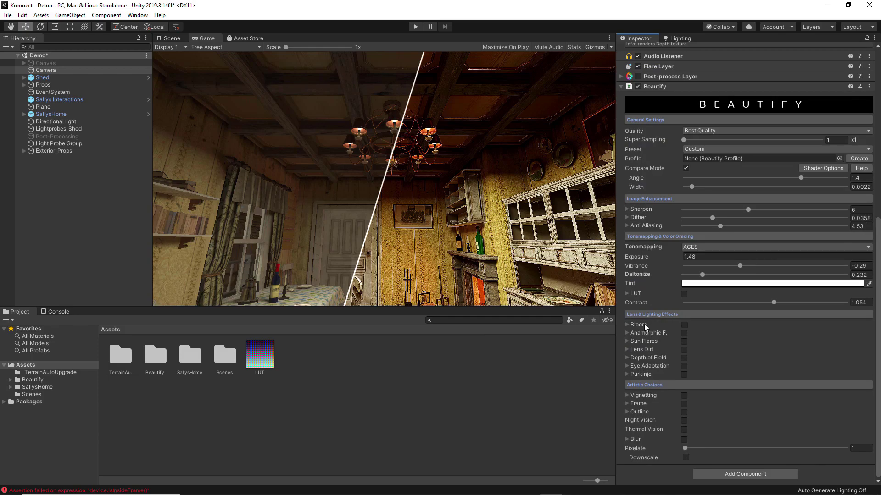
Enable Bloom with its Reduce Flicker option and collapse the Bloom settings
{"action": "left_click", "coordinate": [683, 325]}
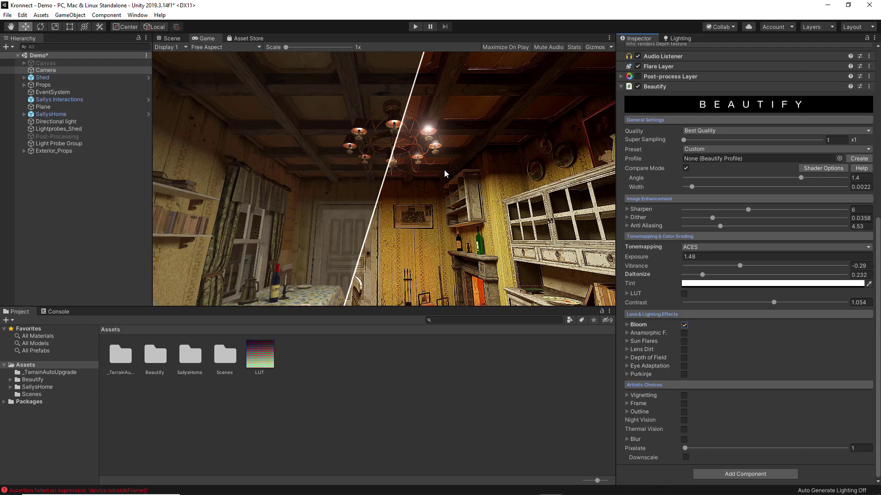
{"action": "left_click", "coordinate": [627, 325]}
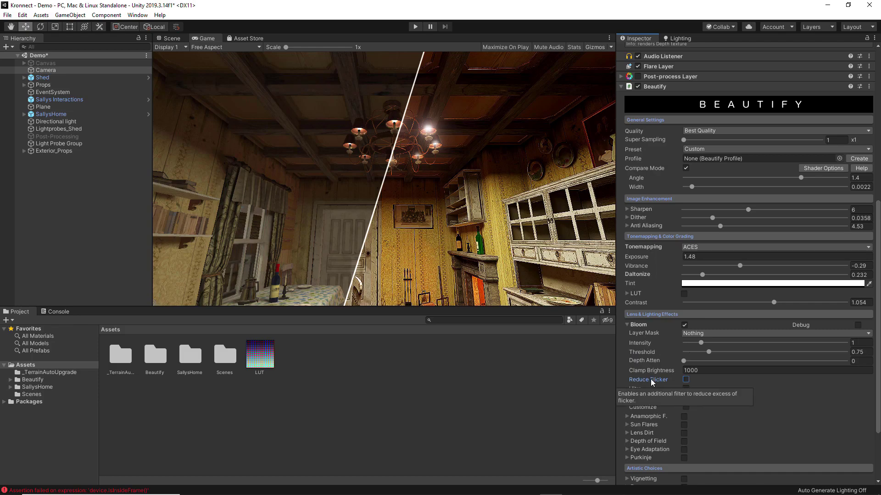
{"action": "left_click", "coordinate": [685, 380]}
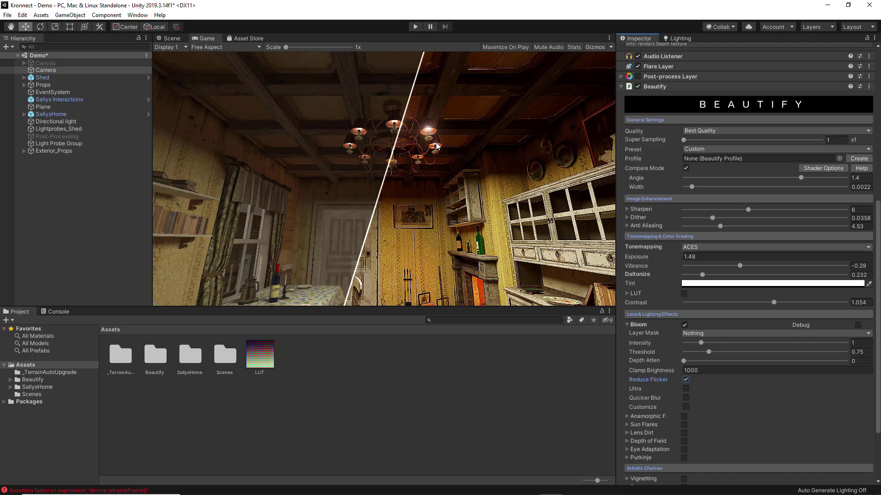
{"action": "left_click", "coordinate": [650, 325]}
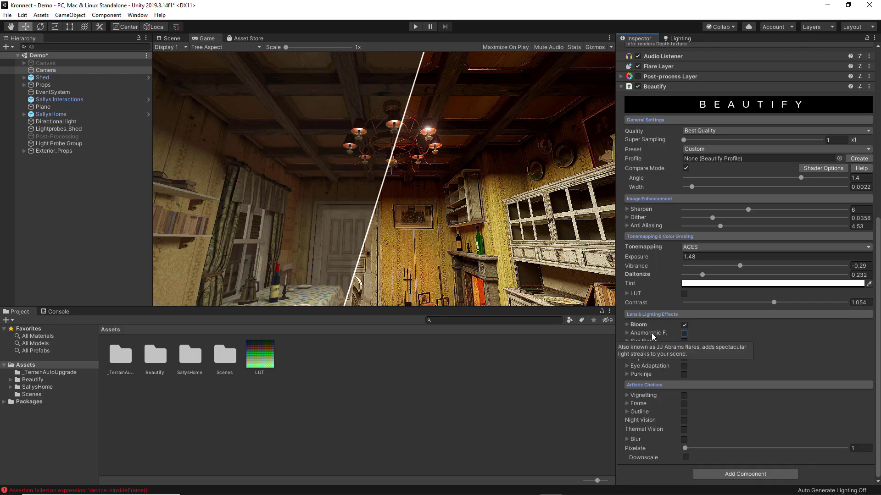
Enable vertical Anamorphic Flares with Intensity 1.6, Spread 1.094 and Reduce Flicker on
{"action": "left_click", "coordinate": [684, 334]}
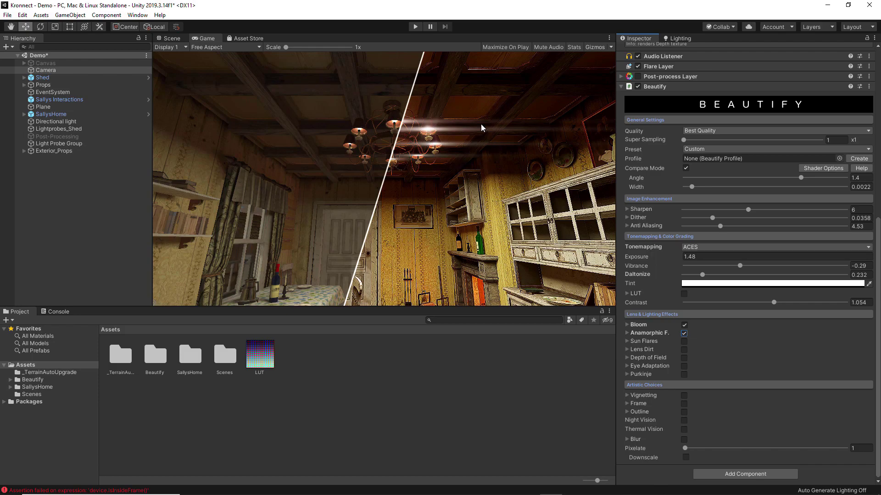
{"action": "left_click", "coordinate": [626, 332]}
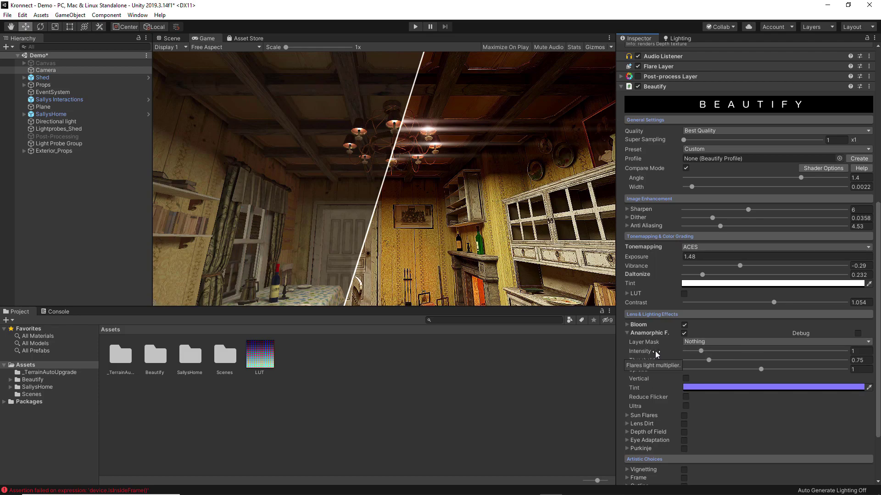
{"action": "left_click_drag", "start_coordinate": [700, 351], "coordinate": [710, 351]}
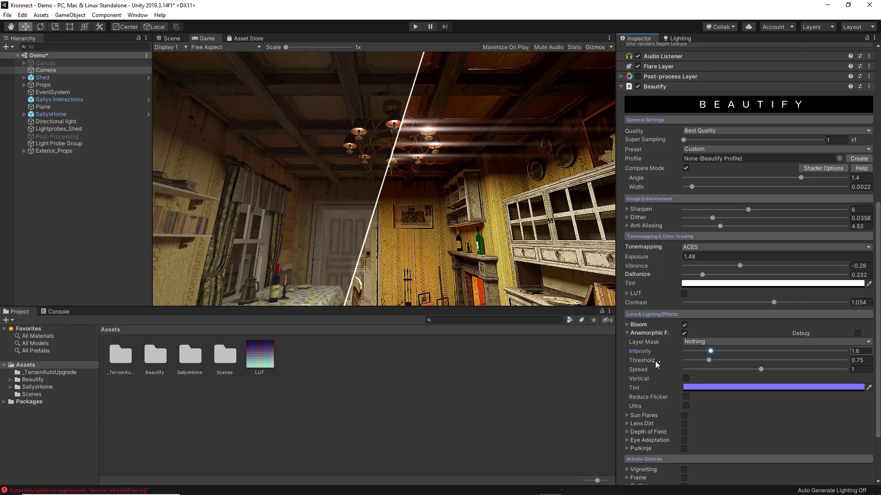
{"action": "left_click_drag", "start_coordinate": [761, 369], "coordinate": [769, 370]}
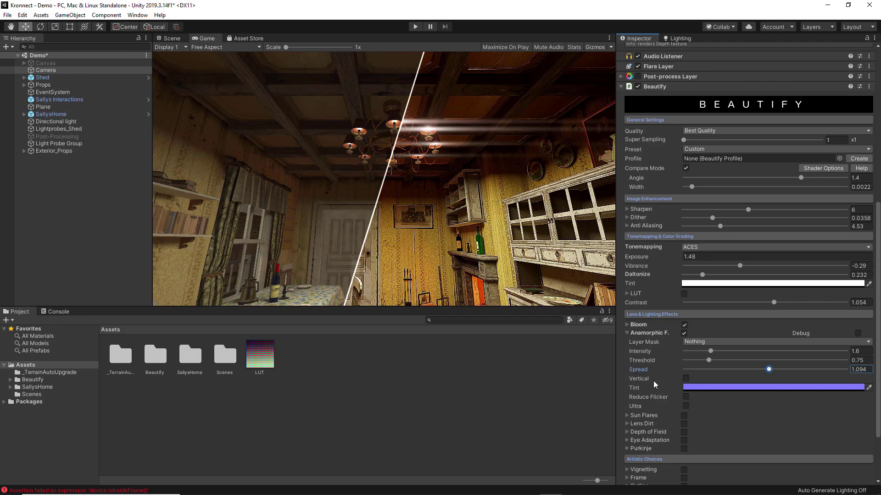
{"action": "left_click", "coordinate": [686, 378]}
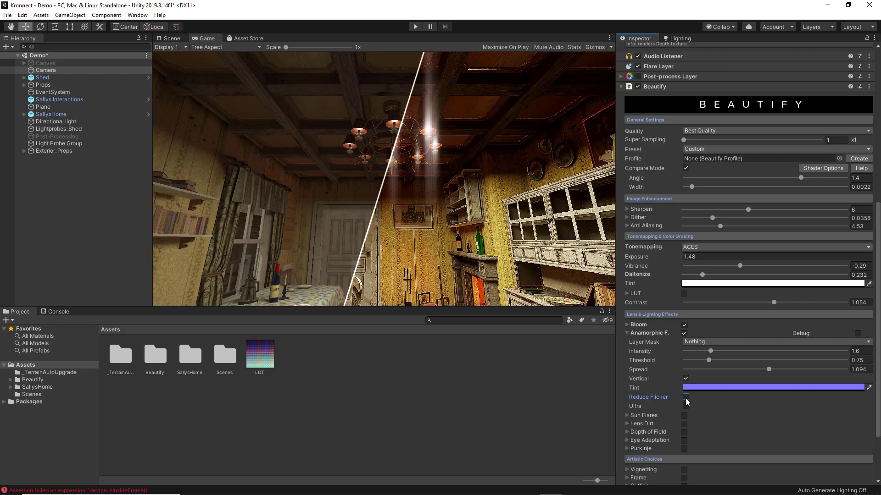
{"action": "left_click", "coordinate": [686, 397]}
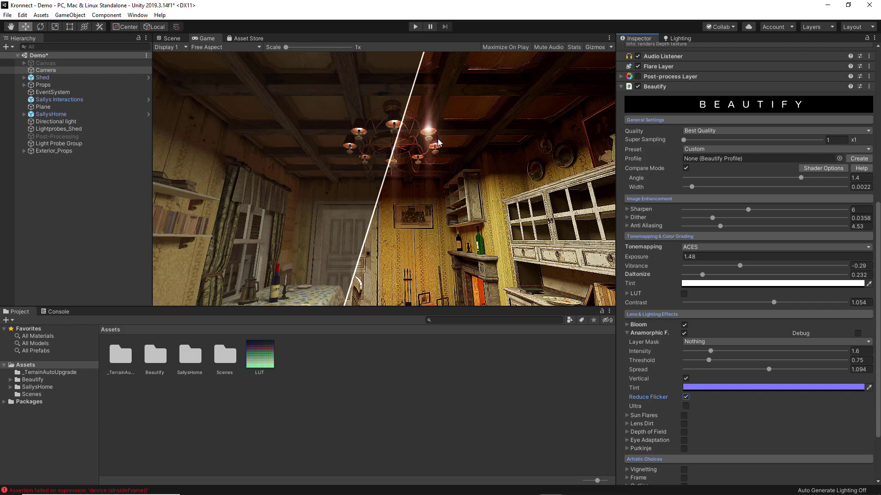
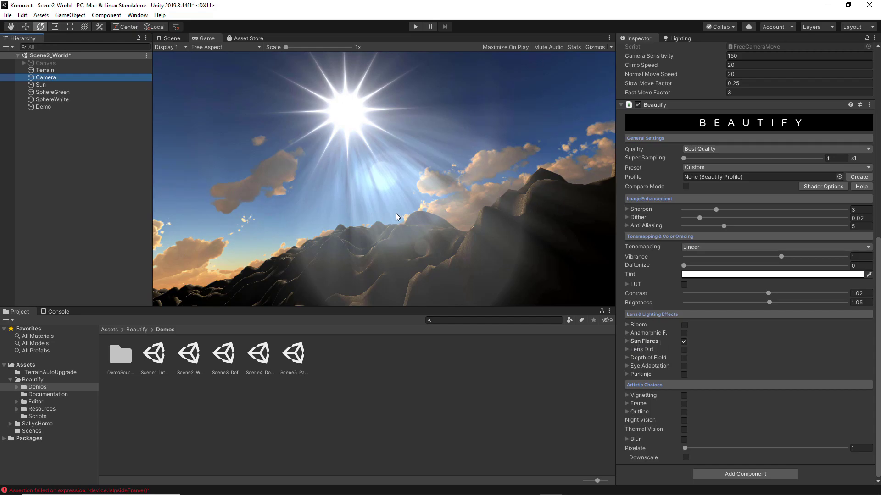
Expand the Sun Flares settings of the Scene2_World camera and try a light red FF7878 tint
{"action": "left_click", "coordinate": [626, 342]}
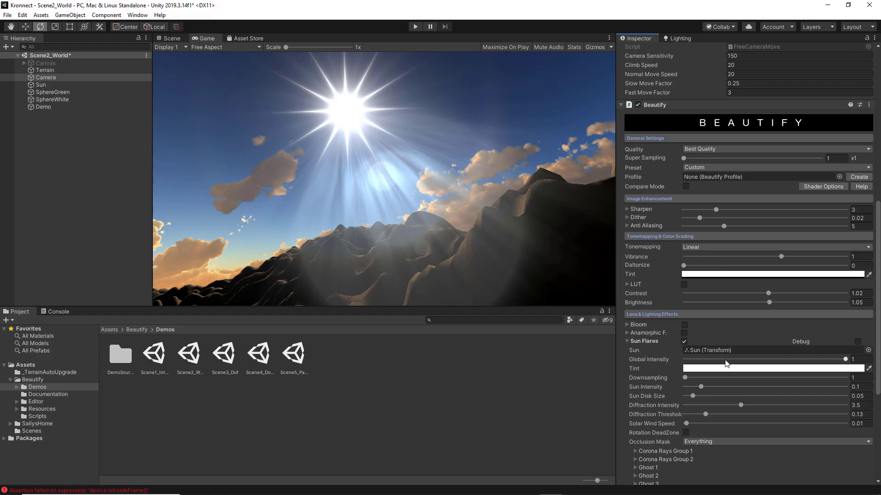
{"action": "left_click", "coordinate": [698, 369]}
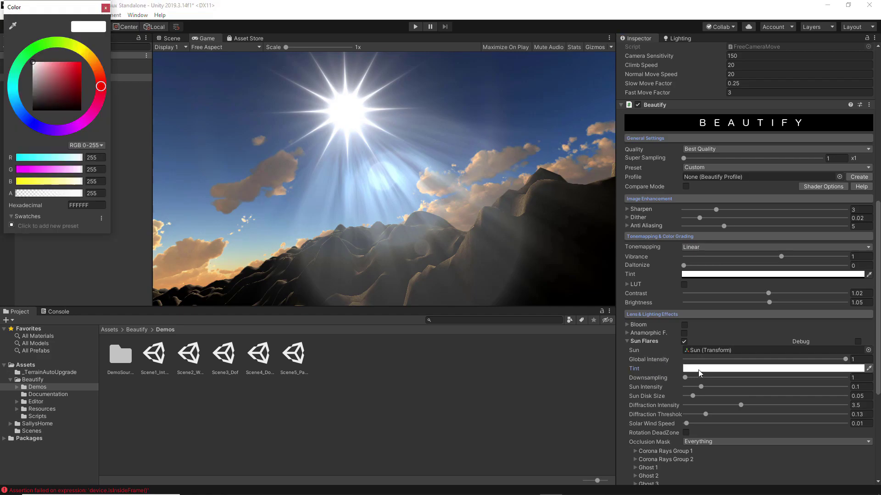
{"action": "left_click_drag", "start_coordinate": [44, 69], "coordinate": [58, 58]}
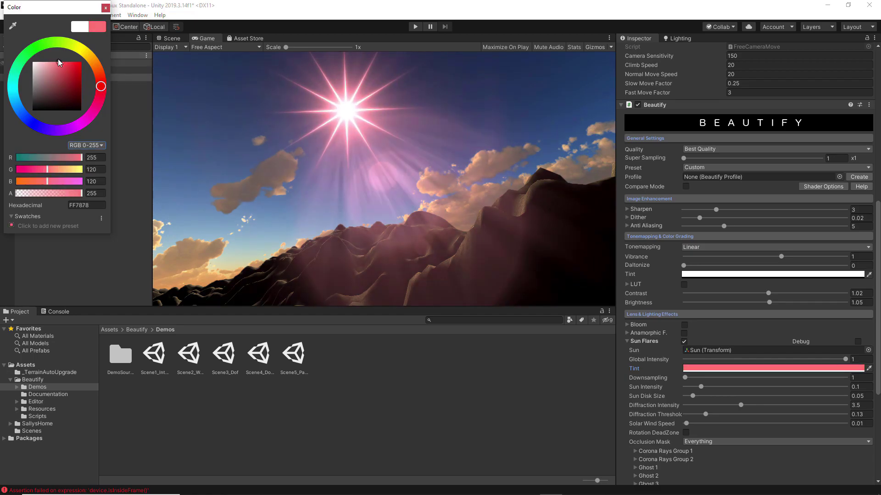
{"action": "key", "text": "Escape"}
Set the Sun Flares' Sun Intensity to 0.329 and Sun Disk Size to 0.095
{"action": "left_click_drag", "start_coordinate": [698, 386], "coordinate": [736, 389]}
{"action": "left_click_drag", "start_coordinate": [663, 395], "coordinate": [699, 396]}
Set the Sun Flares' Corona Rays Group 1 to Length 0.0251, 14 Streaks and Spread 0
{"action": "scroll", "coordinate": [700, 397], "scroll_direction": "down", "scroll_amount": 3}
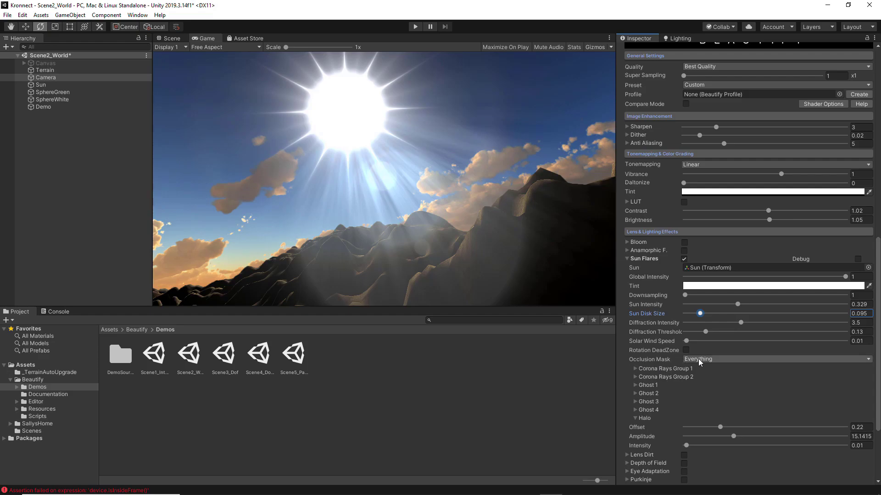
{"action": "left_click", "coordinate": [634, 369]}
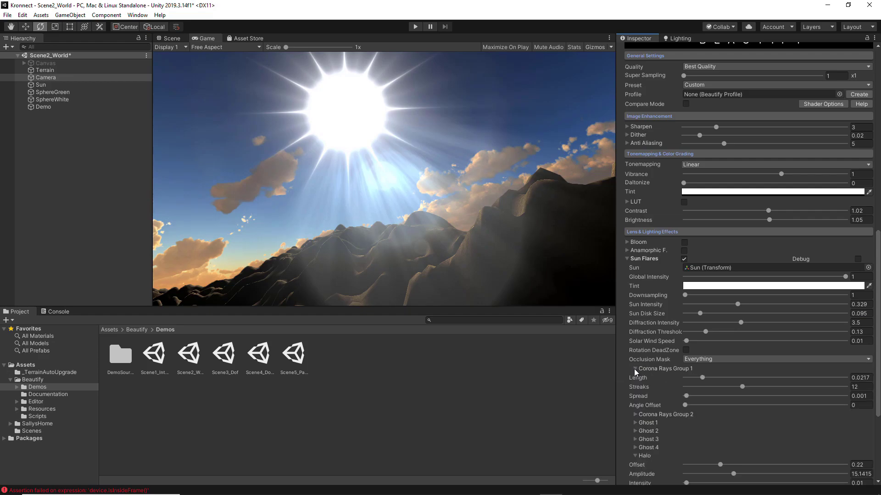
{"action": "left_click_drag", "start_coordinate": [701, 380], "coordinate": [753, 391]}
{"action": "left_click", "coordinate": [741, 387]}
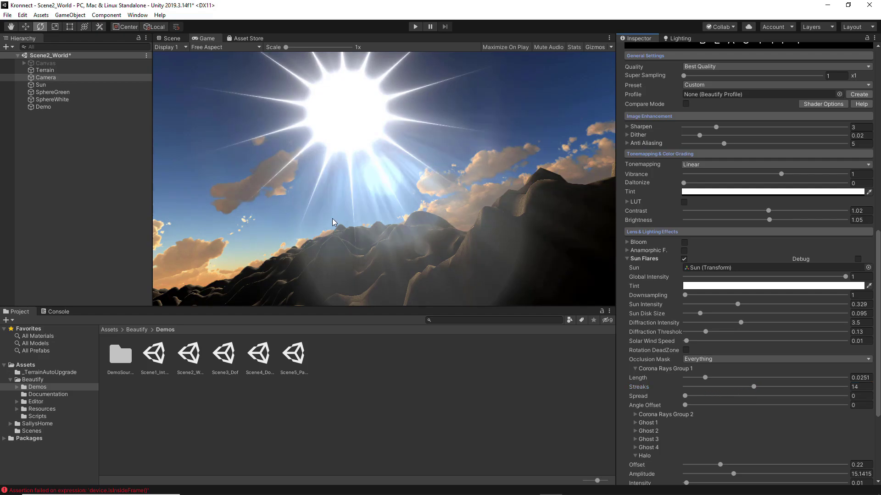
Set Ghost 1 of the Sun Flares to Size 0.068 and Offset 0.79, and raise its Brightness
{"action": "left_click", "coordinate": [635, 422]}
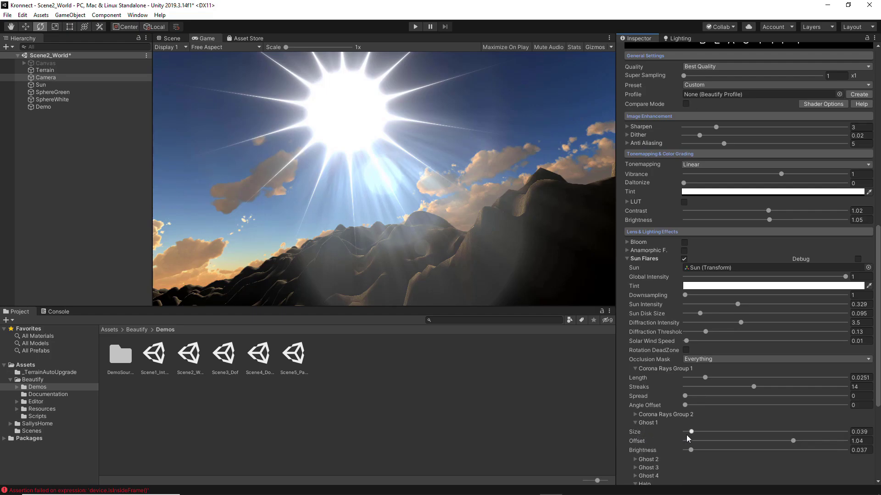
{"action": "mouse_move", "coordinate": [686, 435]}
{"action": "left_mouse_down"}
{"action": "mouse_move", "coordinate": [708, 433]}
{"action": "mouse_move", "coordinate": [696, 433]}
{"action": "left_mouse_up"}
{"action": "left_click_drag", "start_coordinate": [642, 441], "coordinate": [637, 442]}
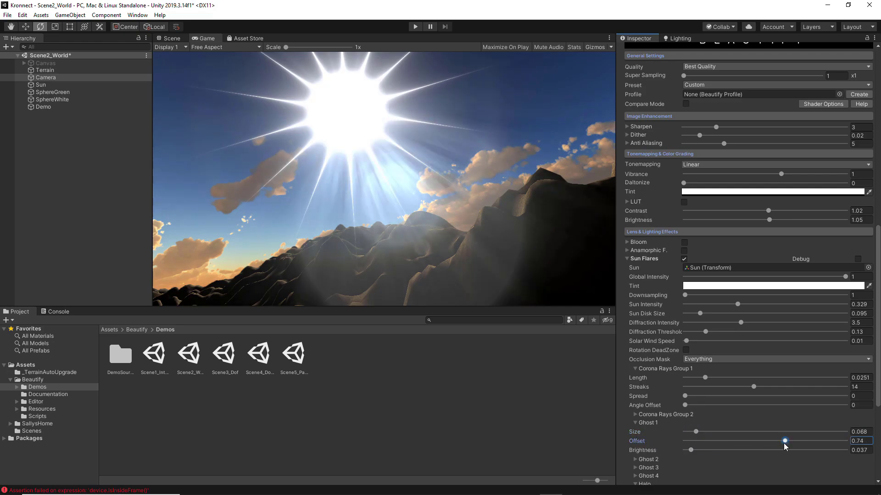
{"action": "mouse_move", "coordinate": [785, 445]}
{"action": "left_mouse_down"}
{"action": "mouse_move", "coordinate": [770, 444]}
{"action": "mouse_move", "coordinate": [786, 443]}
{"action": "left_mouse_up"}
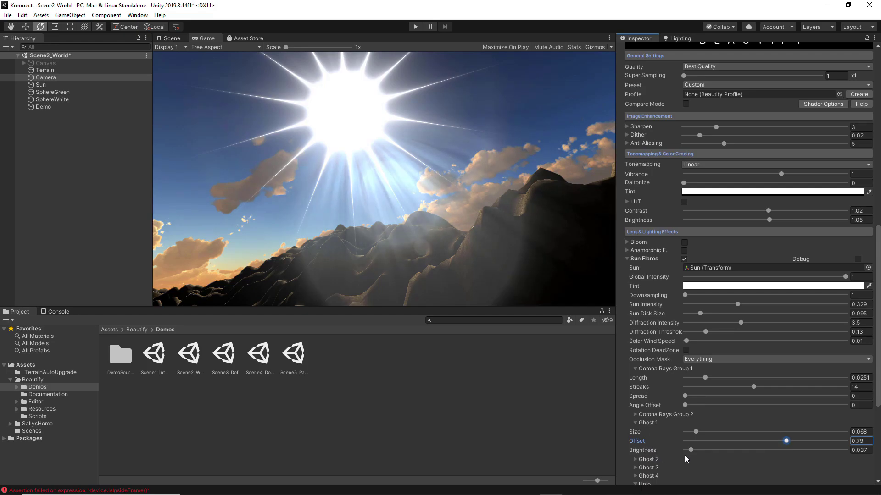
{"action": "left_click_drag", "start_coordinate": [691, 450], "coordinate": [714, 452]}
{"action": "left_click", "coordinate": [636, 423]}
Set the Sun Flares' Halo to Offset 0.274, Amplitude 19.6 and Intensity 0.155
{"action": "scroll", "coordinate": [647, 390], "scroll_direction": "down", "scroll_amount": 3}
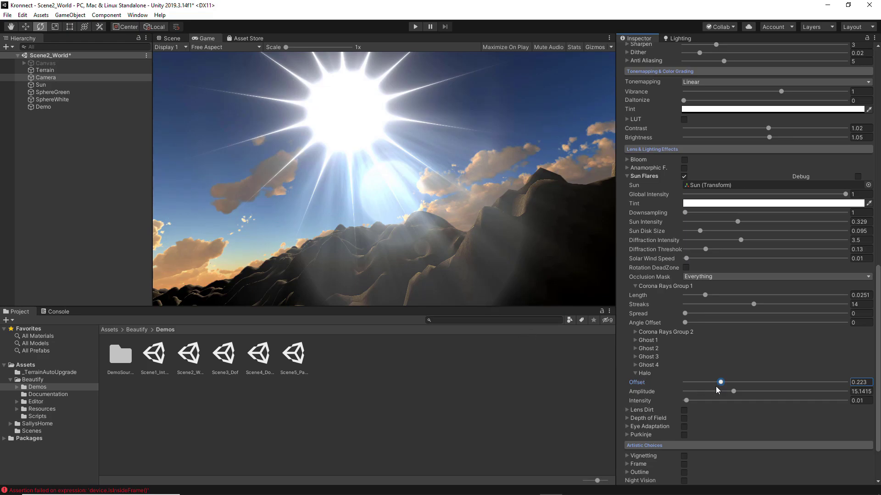
{"action": "left_click_drag", "start_coordinate": [720, 386], "coordinate": [748, 392]}
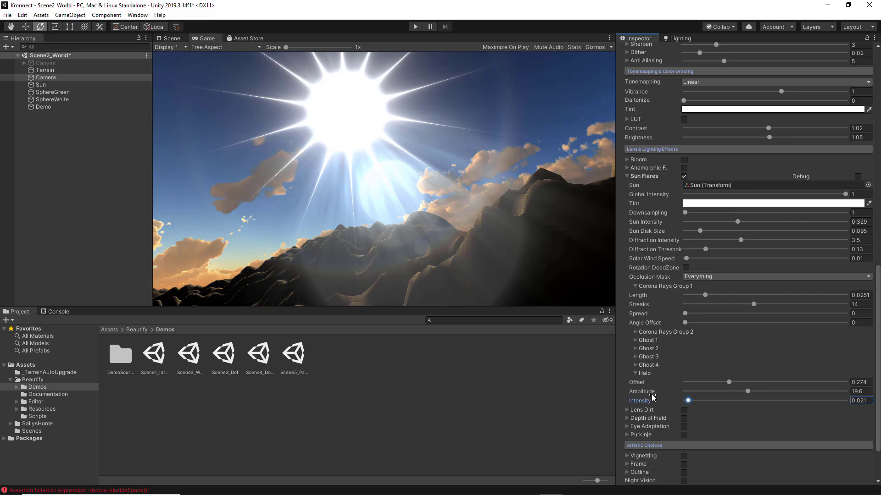
{"action": "left_click_drag", "start_coordinate": [651, 400], "coordinate": [710, 403]}
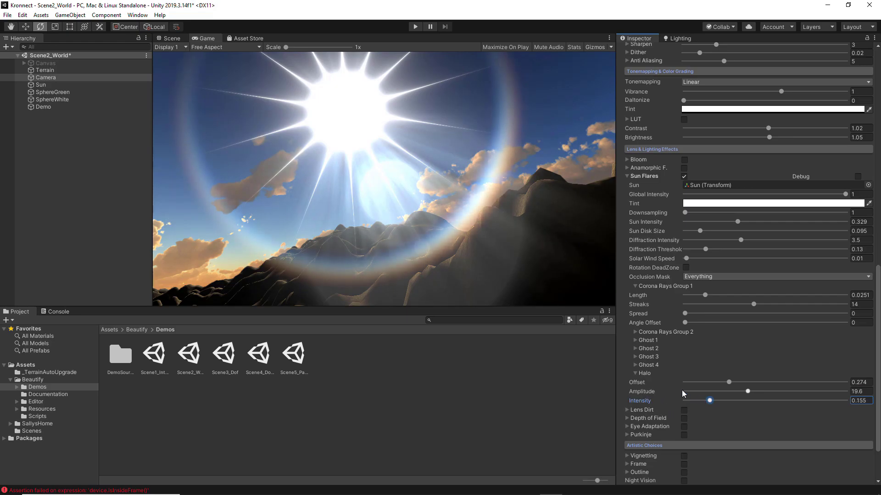
Collapse the Sun Flares settings and enable the Lens Dirt effect
{"action": "left_click", "coordinate": [647, 377]}
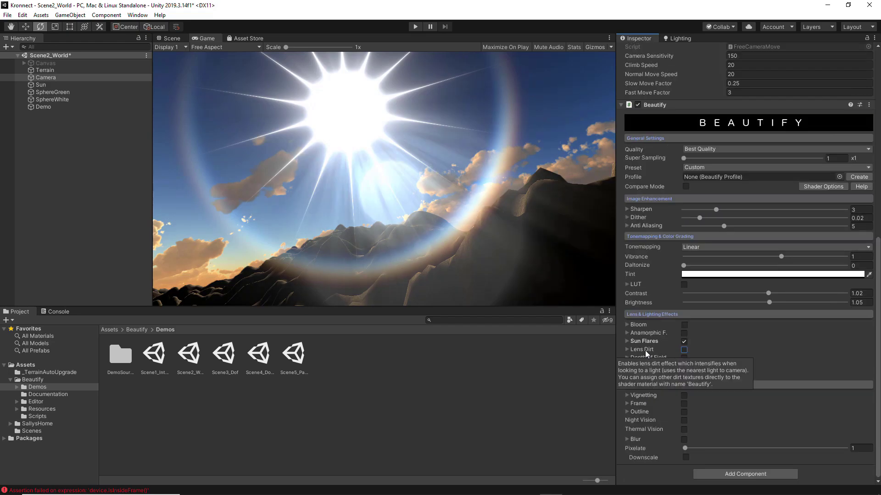
{"action": "left_click", "coordinate": [683, 349]}
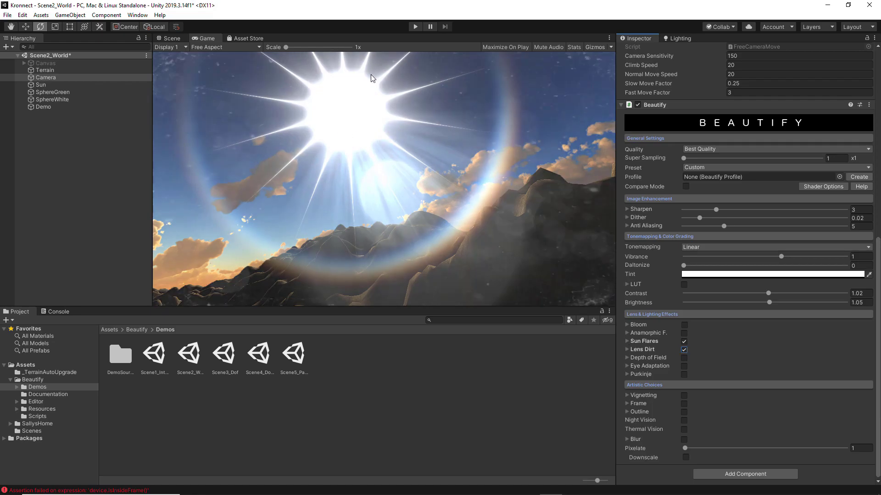
Expand the Lens Dirt settings, set Threshold to 0.434 and lower the Intensity slightly
{"action": "left_click", "coordinate": [625, 349]}
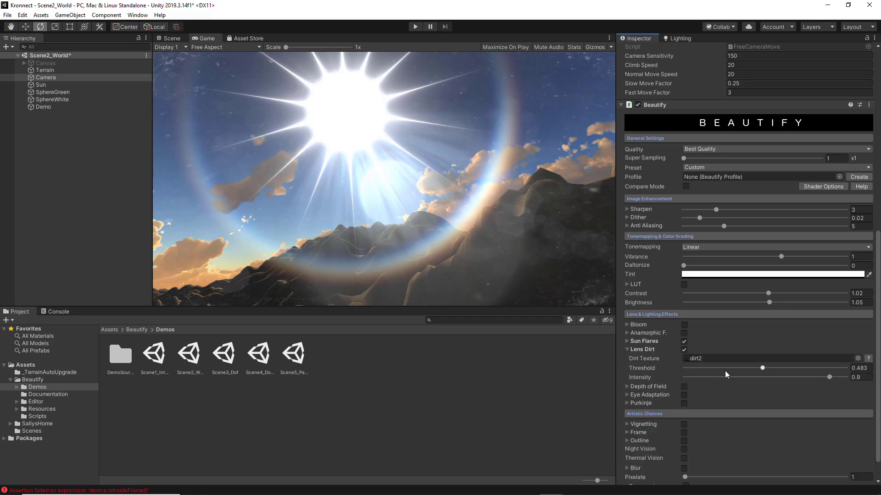
{"action": "mouse_move", "coordinate": [758, 367]}
{"action": "left_mouse_down"}
{"action": "mouse_move", "coordinate": [770, 368]}
{"action": "mouse_move", "coordinate": [755, 368]}
{"action": "left_mouse_up"}
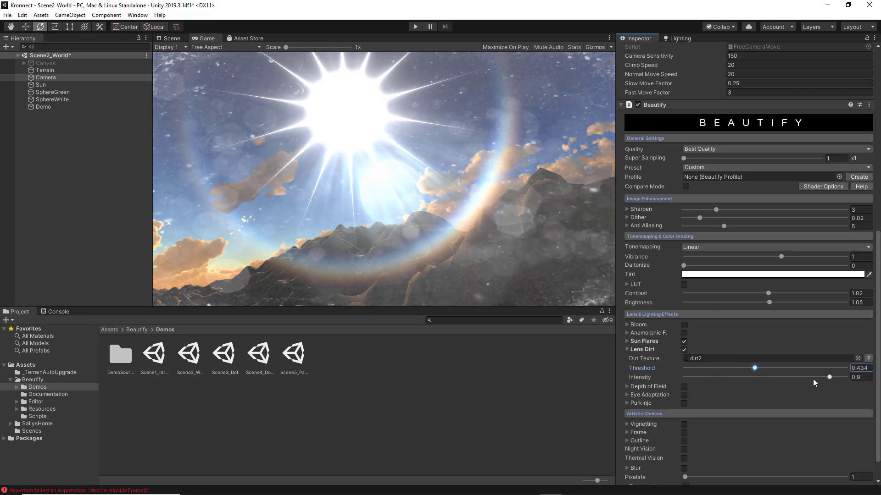
{"action": "left_click_drag", "start_coordinate": [829, 378], "coordinate": [815, 380]}
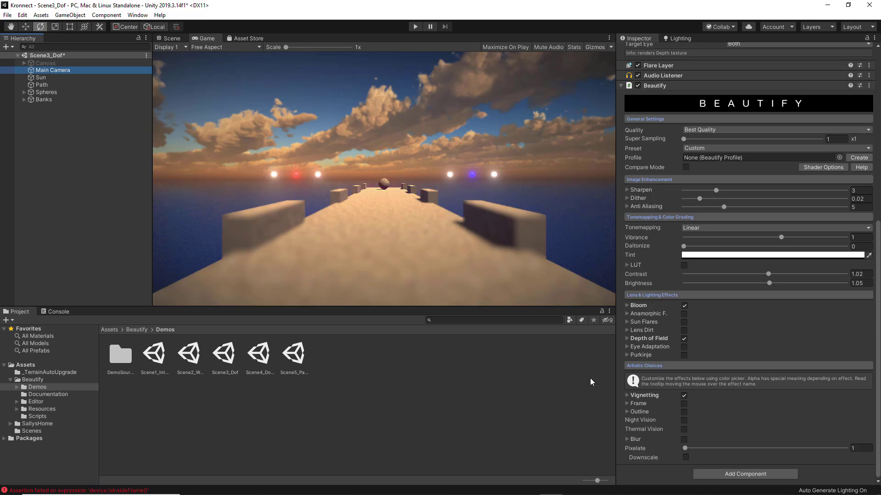
Show the Main Camera's Depth of Field settings in Scene3_Dof and run the scene in Play mode
{"action": "left_click", "coordinate": [627, 339]}
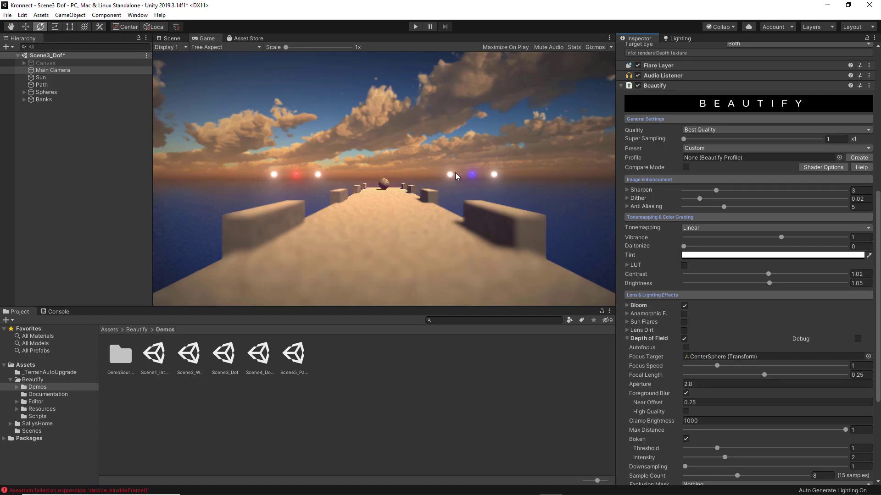
{"action": "key", "text": "ctrl+p"}
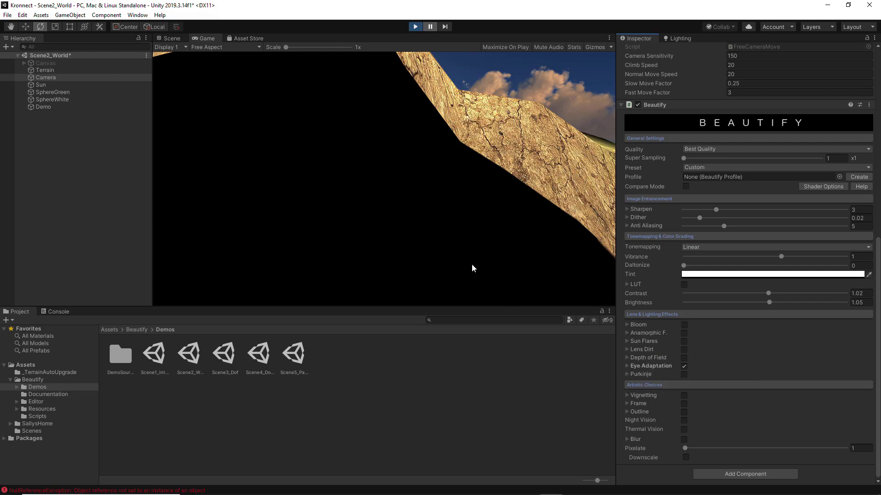
Show the Eye Adaptation settings, lower the Light Adapt Speed and look around between the dark terrain and bright sky
{"action": "left_click", "coordinate": [431, 92]}
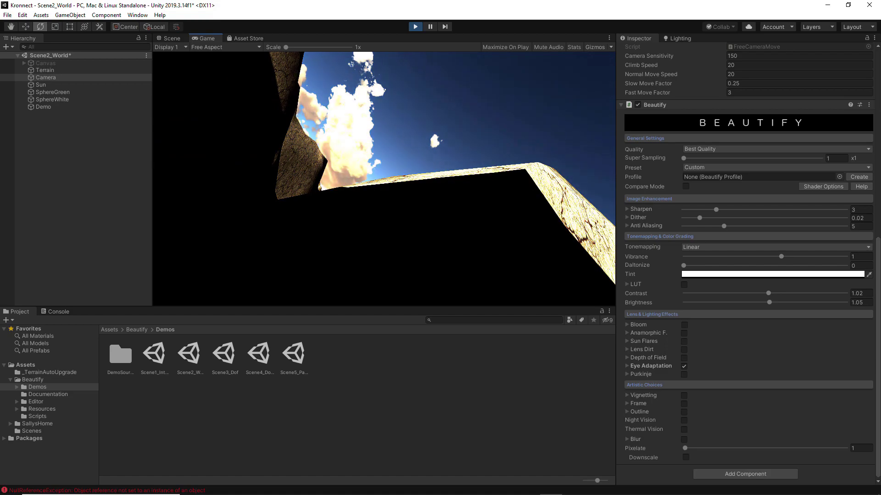
{"action": "left_click", "coordinate": [626, 366]}
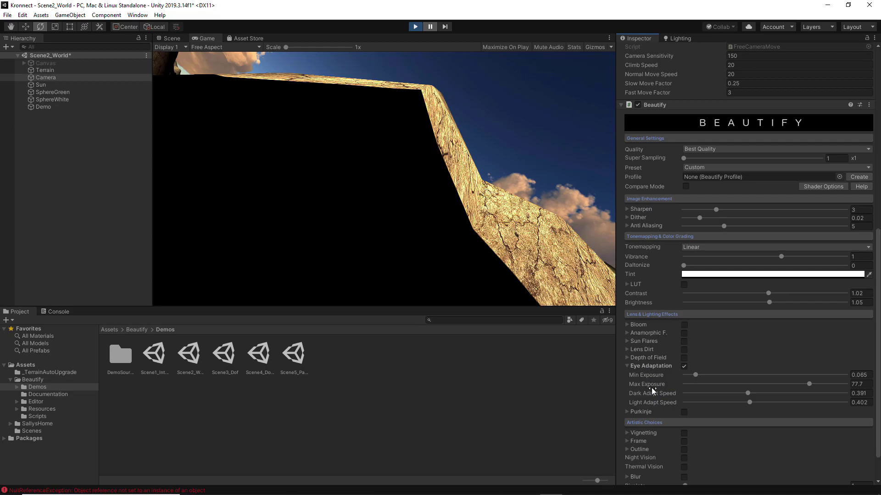
{"action": "left_click_drag", "start_coordinate": [651, 403], "coordinate": [626, 405]}
{"action": "left_click_drag", "start_coordinate": [753, 403], "coordinate": [735, 403]}
{"action": "left_click_drag", "start_coordinate": [393, 225], "coordinate": [438, 229]}
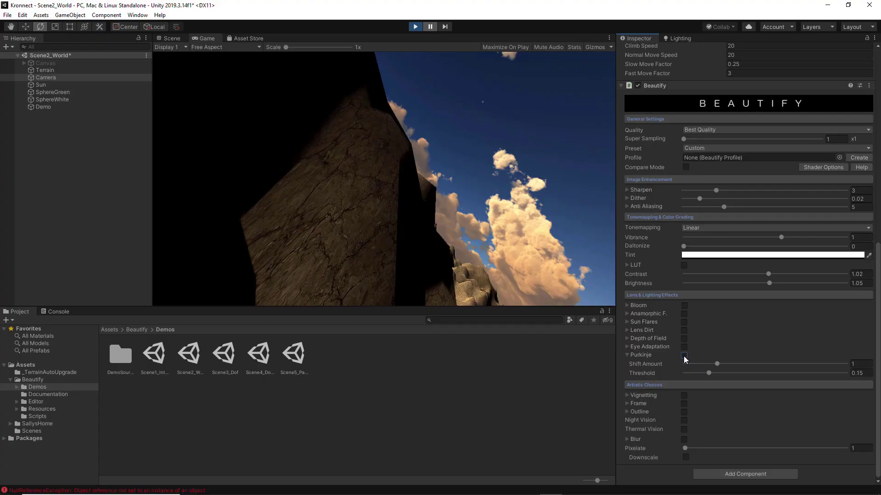
Enable the Purkinje effect, fly the camera around the dark rocks and raise the Shift Amount
{"action": "left_click", "coordinate": [683, 356]}
{"action": "left_click", "coordinate": [509, 234]}
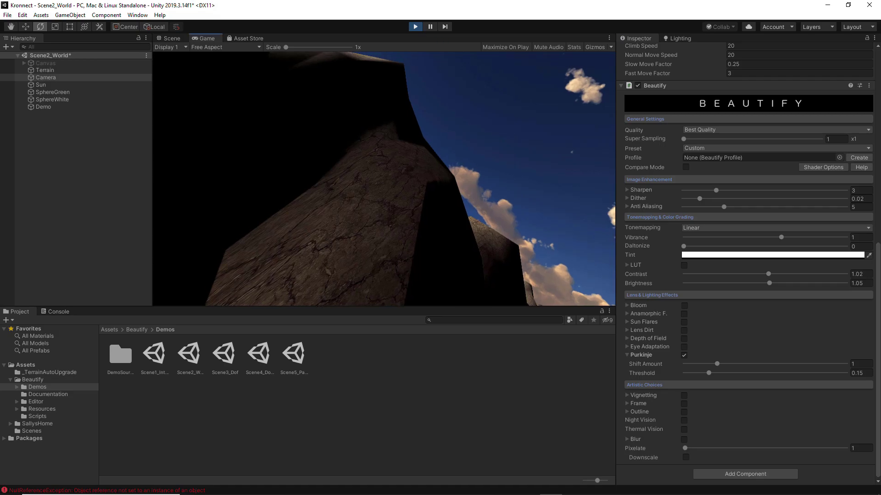
{"action": "key", "text": "w"}
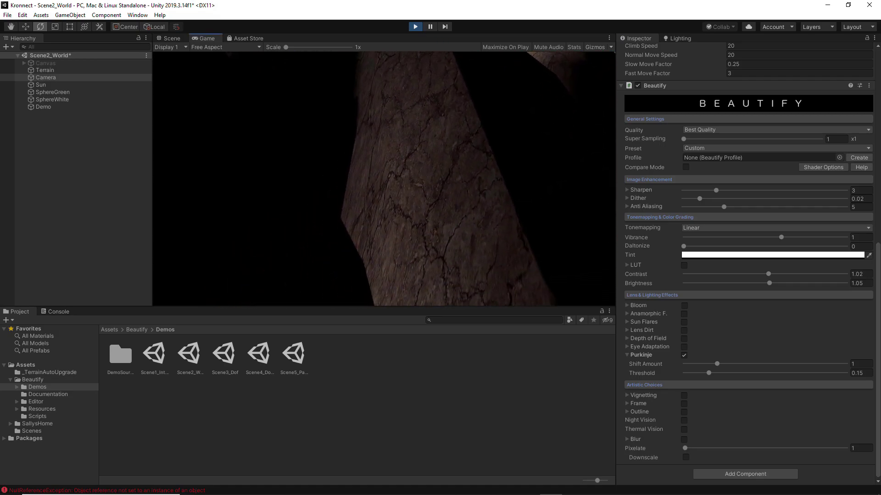
{"action": "key", "text": "q"}
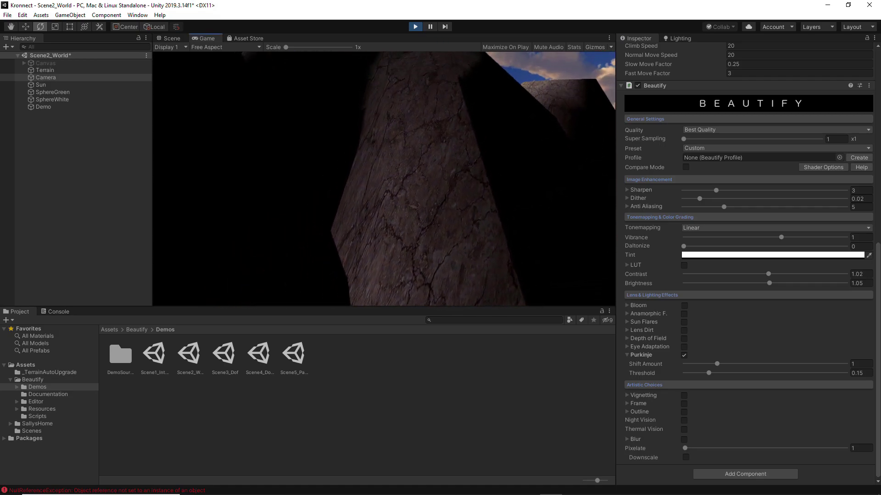
{"action": "key", "text": "d"}
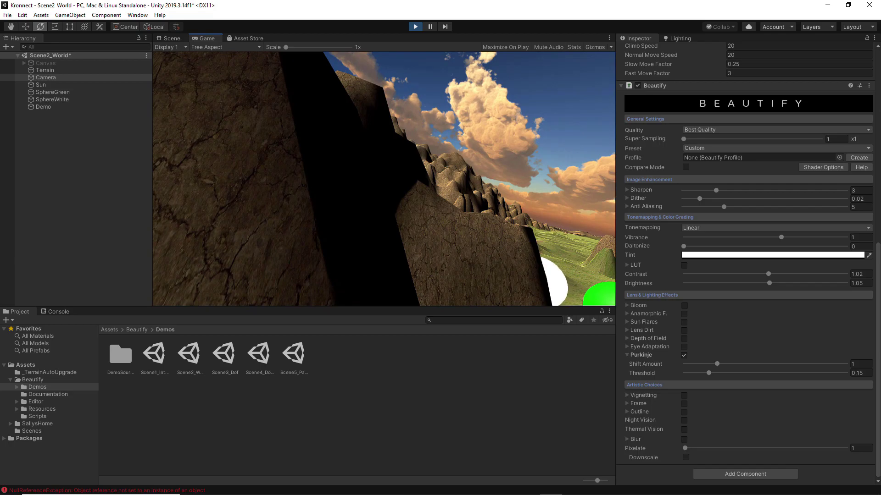
{"action": "key", "text": "ctrl+shift+p"}
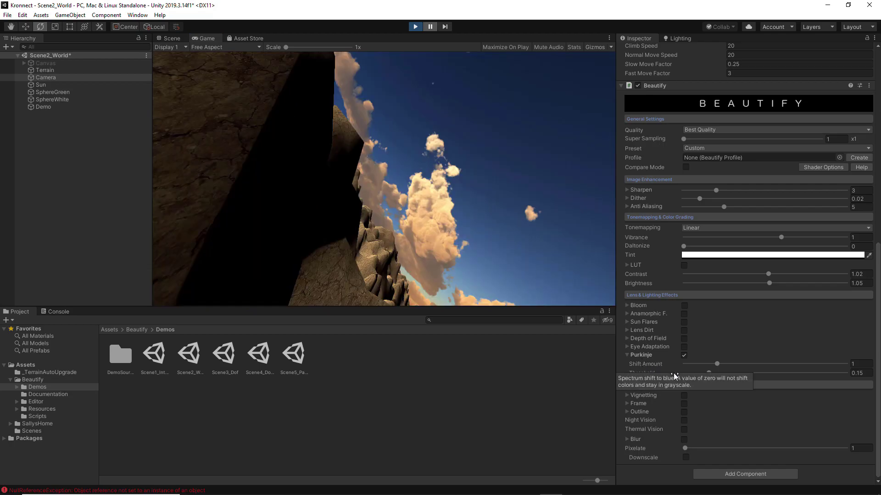
{"action": "left_click_drag", "start_coordinate": [716, 364], "coordinate": [735, 374]}
{"action": "left_click", "coordinate": [412, 138]}
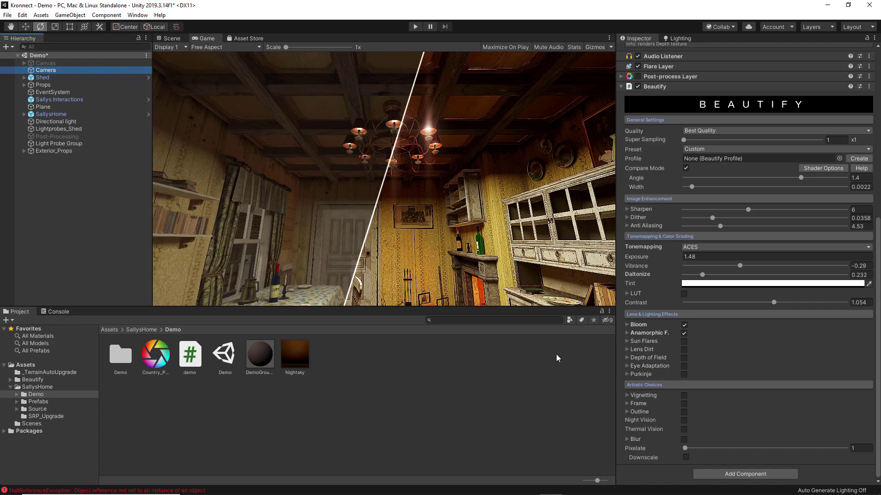
Turn off Compare Mode on the house scene's camera and enable Vignetting with its settings expanded
{"action": "left_click", "coordinate": [686, 169]}
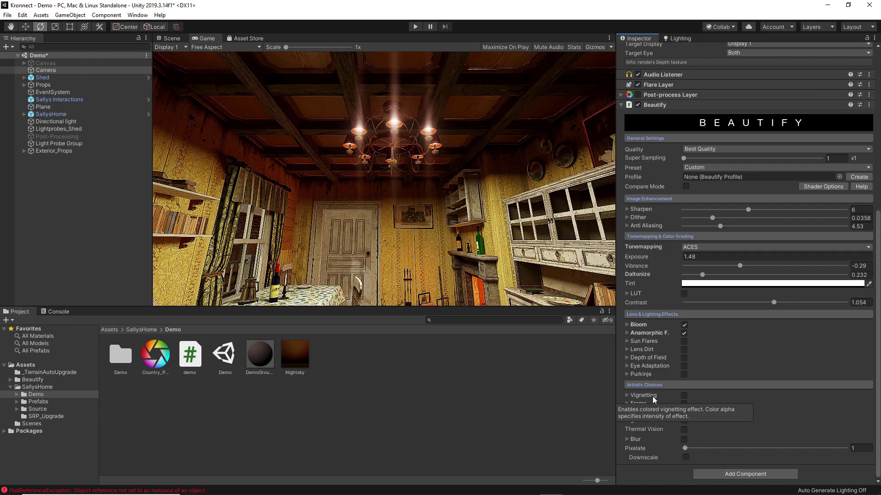
{"action": "left_click", "coordinate": [683, 396]}
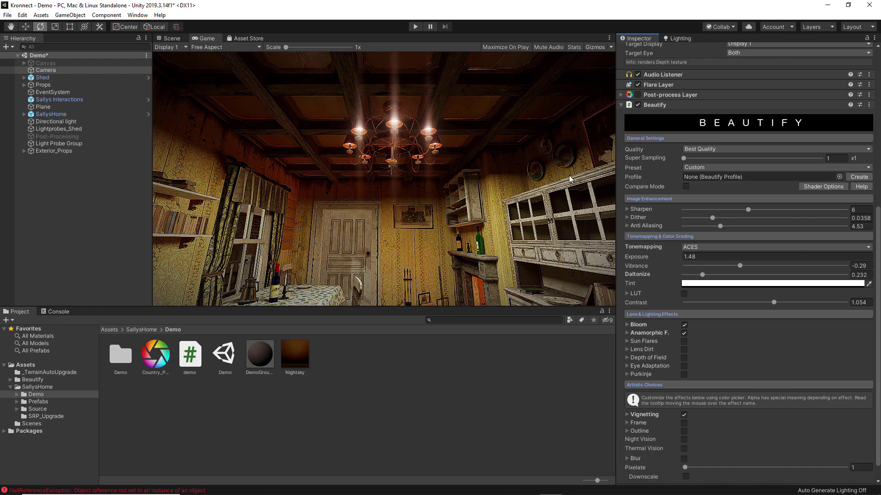
{"action": "left_click", "coordinate": [627, 415]}
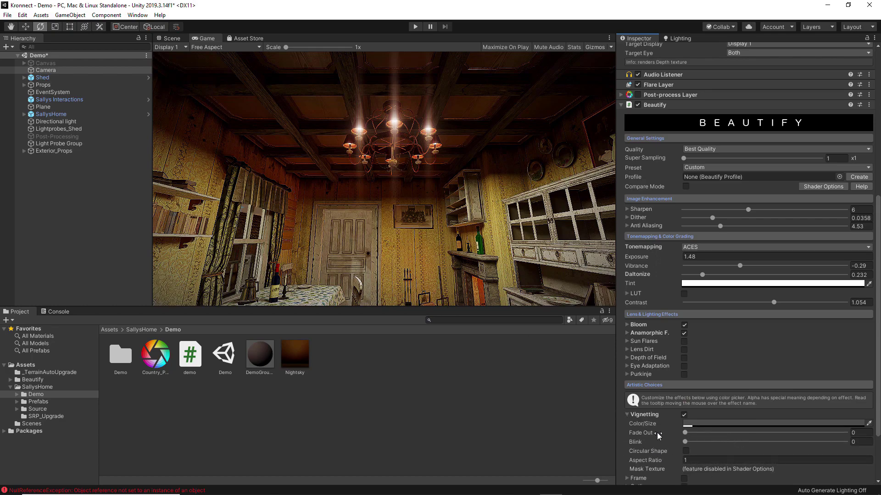
Set the Vignetting colour to E0E0E0, try out the Fade Out slider and disable Vignetting
{"action": "left_click", "coordinate": [687, 424]}
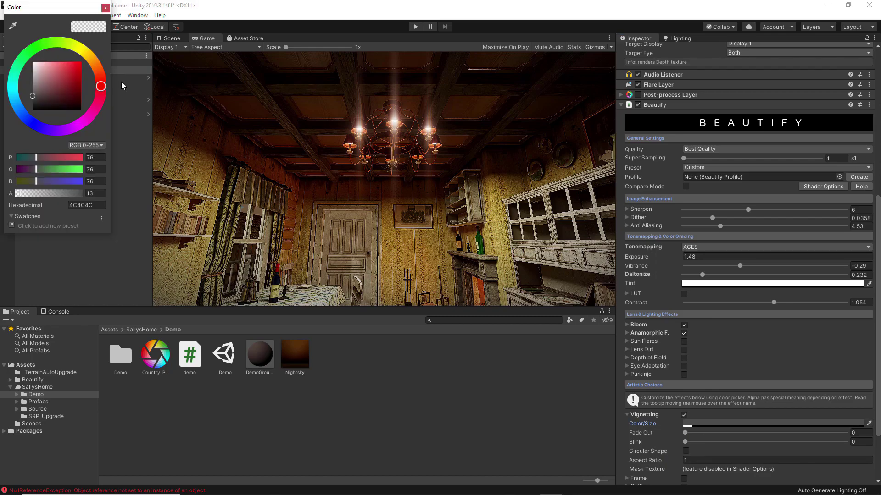
{"action": "mouse_move", "coordinate": [48, 68]}
{"action": "left_mouse_down"}
{"action": "mouse_move", "coordinate": [71, 63]}
{"action": "mouse_move", "coordinate": [33, 68]}
{"action": "left_mouse_up"}
{"action": "scroll", "coordinate": [646, 362], "scroll_direction": "down", "scroll_amount": 3}
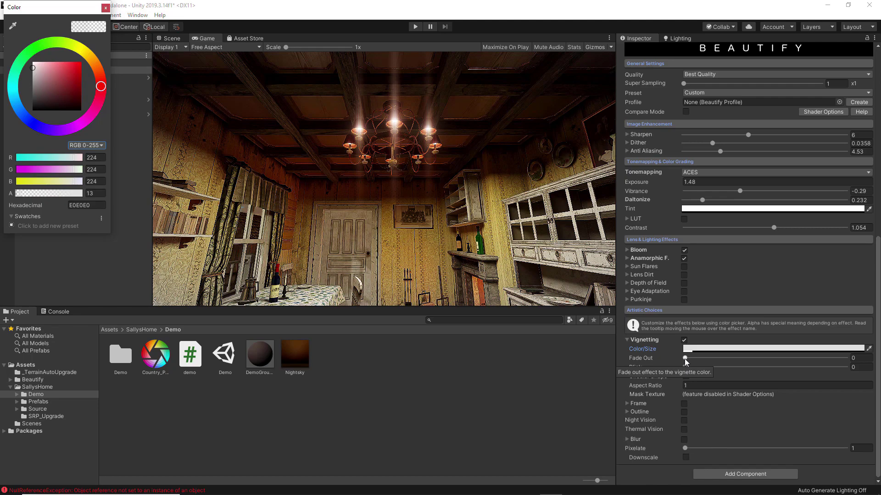
{"action": "mouse_move", "coordinate": [685, 358]}
{"action": "left_mouse_down"}
{"action": "mouse_move", "coordinate": [835, 353]}
{"action": "mouse_move", "coordinate": [653, 369]}
{"action": "mouse_move", "coordinate": [856, 366]}
{"action": "mouse_move", "coordinate": [688, 367]}
{"action": "left_mouse_up"}
{"action": "left_click", "coordinate": [683, 340]}
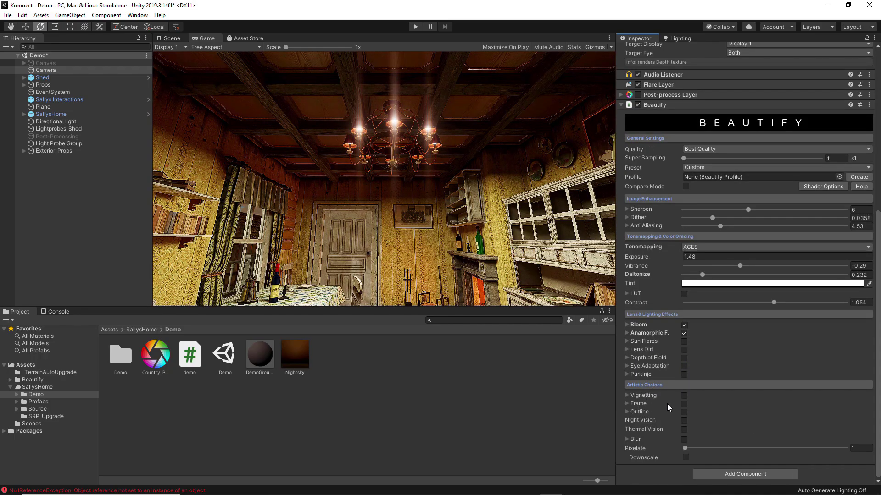
Enable the Frame effect, try the light red colour FF8888 on it and disable the effect
{"action": "left_click", "coordinate": [683, 404]}
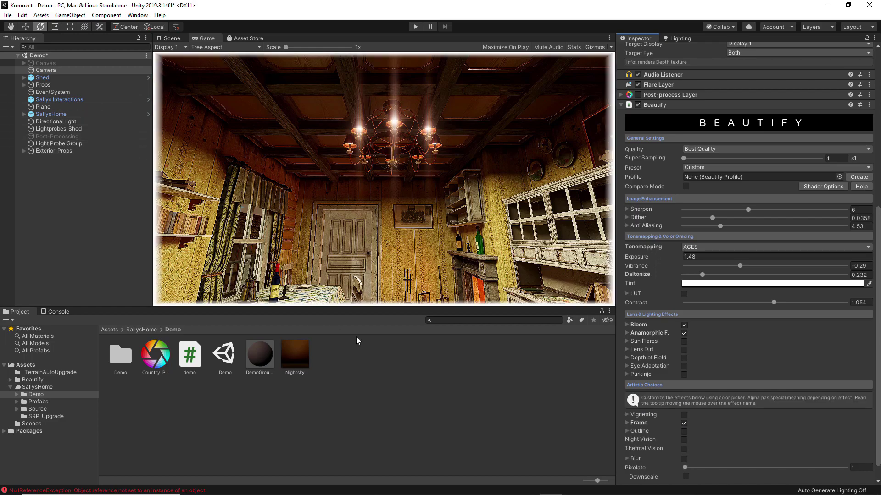
{"action": "left_click", "coordinate": [627, 423]}
{"action": "left_click", "coordinate": [697, 432]}
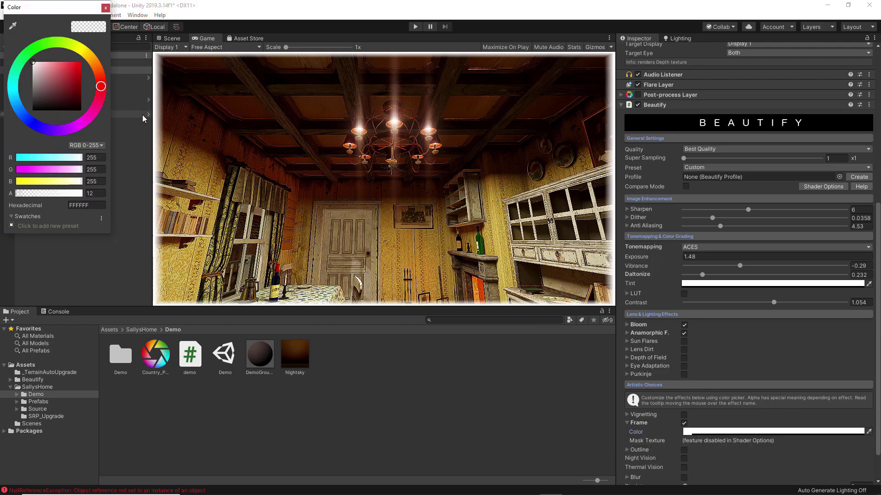
{"action": "left_click_drag", "start_coordinate": [50, 63], "coordinate": [69, 63]}
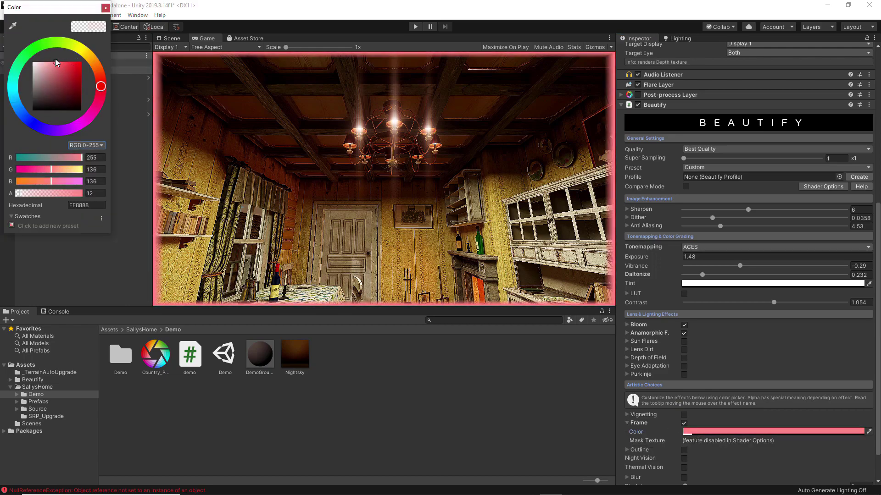
{"action": "left_click", "coordinate": [684, 422]}
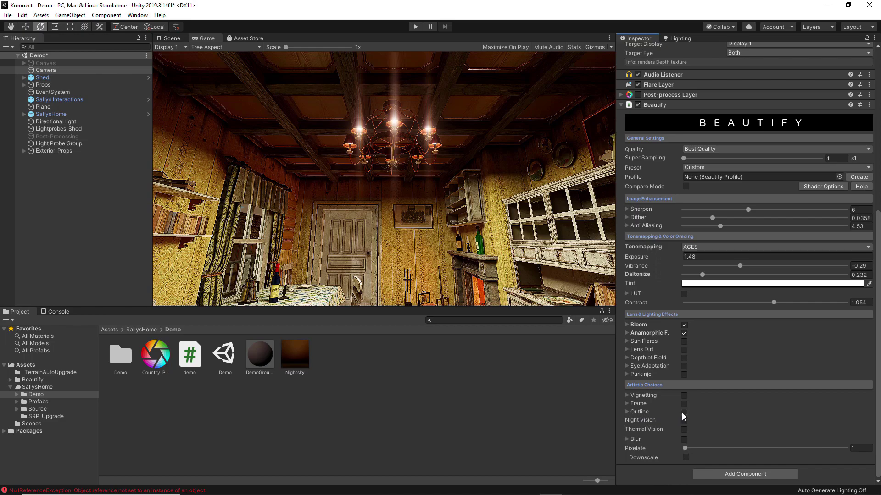
Enable the Outline effect, change its colour to light red FF8D8D and disable the effect
{"action": "left_click", "coordinate": [684, 412]}
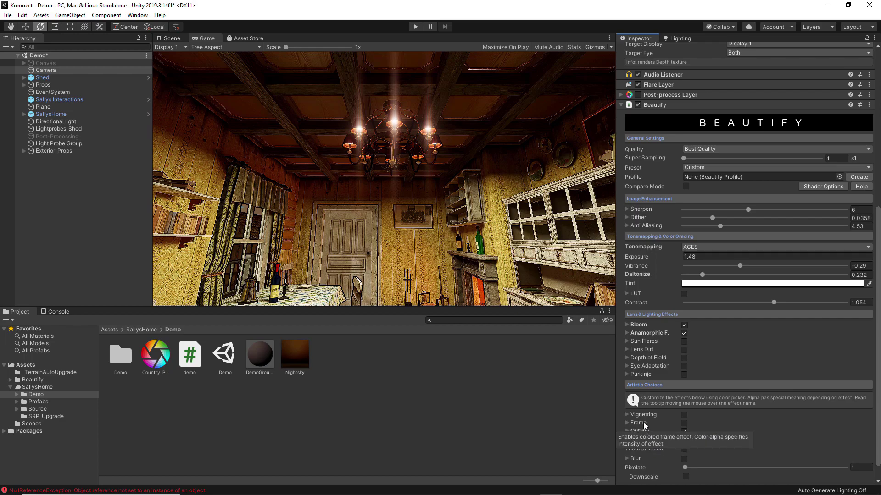
{"action": "left_click", "coordinate": [627, 431]}
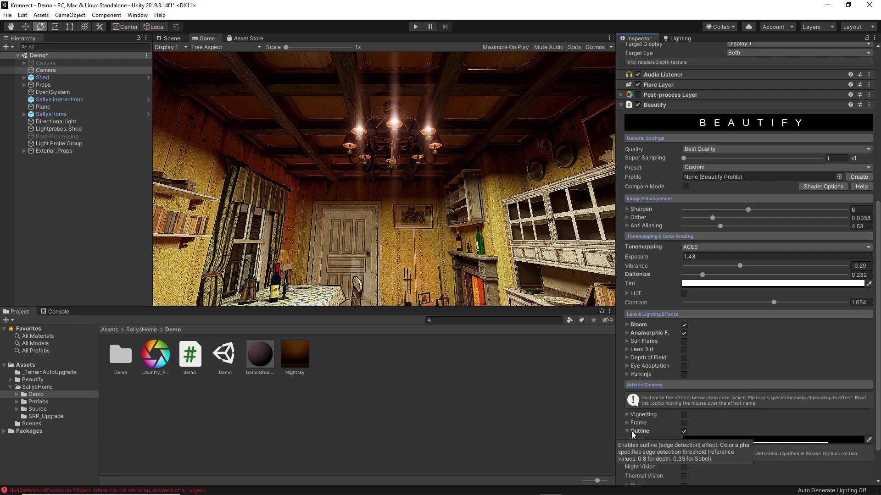
{"action": "left_click", "coordinate": [703, 440]}
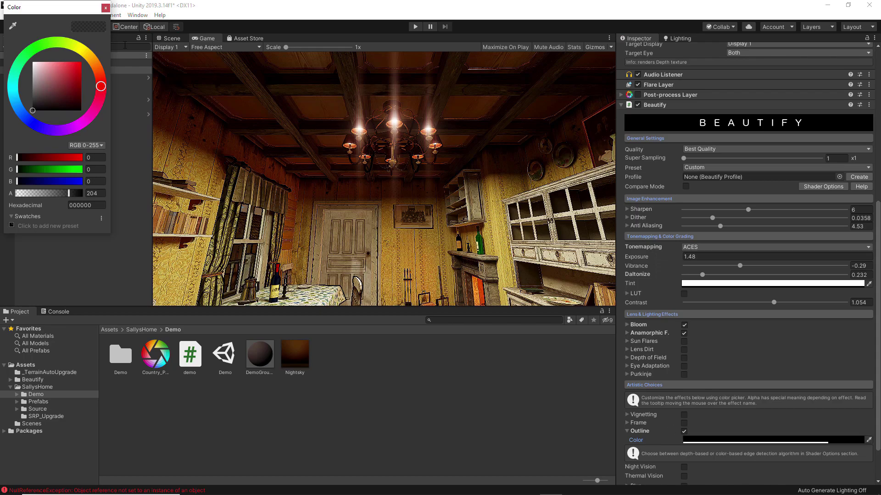
{"action": "left_click_drag", "start_coordinate": [50, 64], "coordinate": [49, 64]}
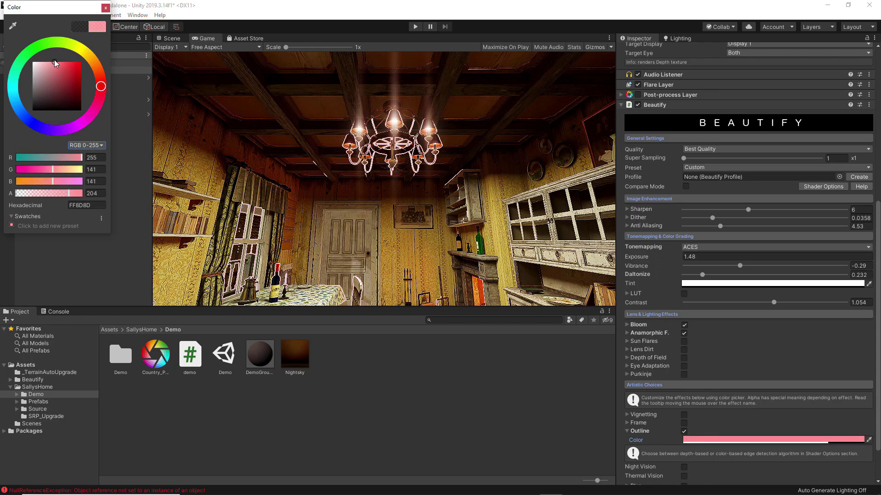
{"action": "left_click", "coordinate": [684, 431]}
Preview the Night Vision and Thermal Vision effects one after the other, disabling each after viewing it
{"action": "left_click", "coordinate": [683, 422]}
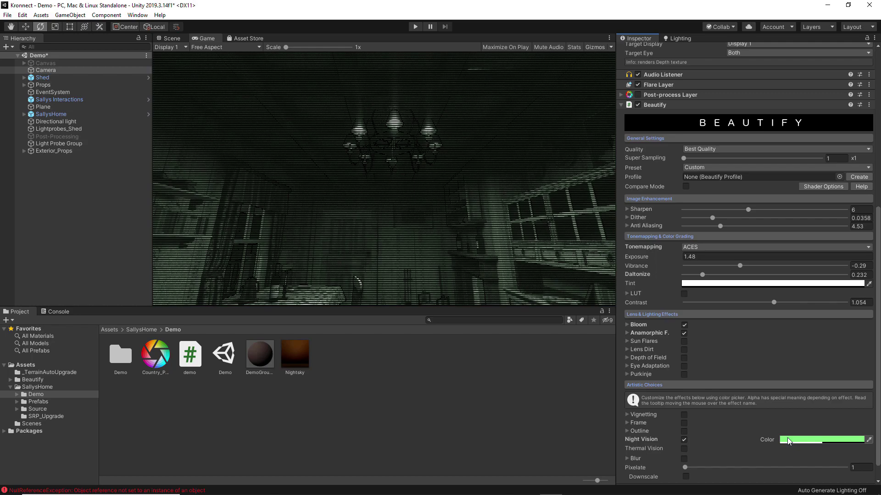
{"action": "left_click", "coordinate": [684, 439]}
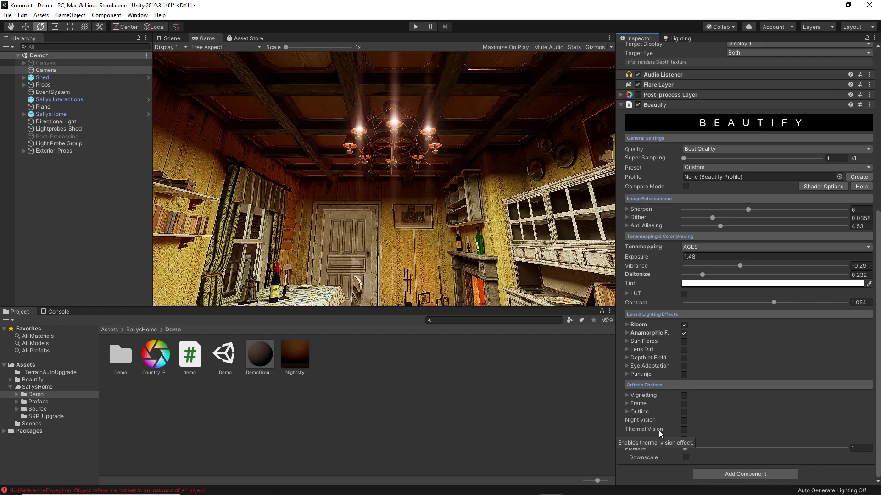
{"action": "left_click", "coordinate": [683, 430]}
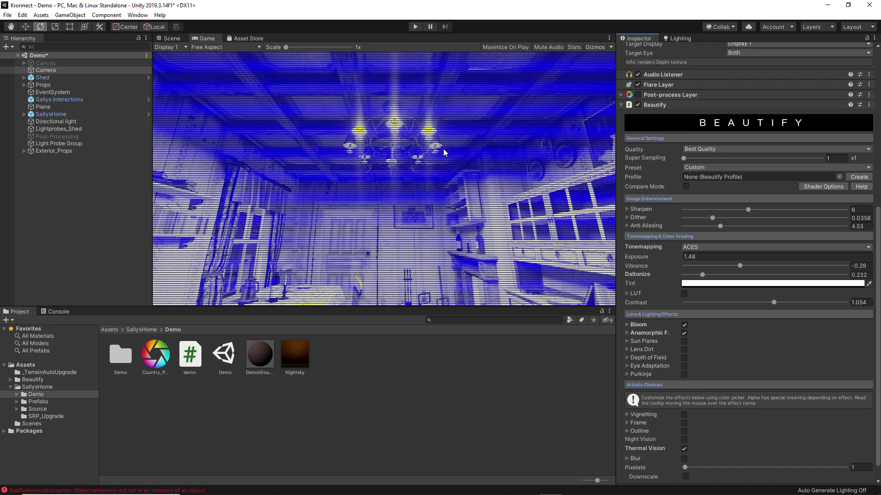
{"action": "left_click", "coordinate": [684, 449]}
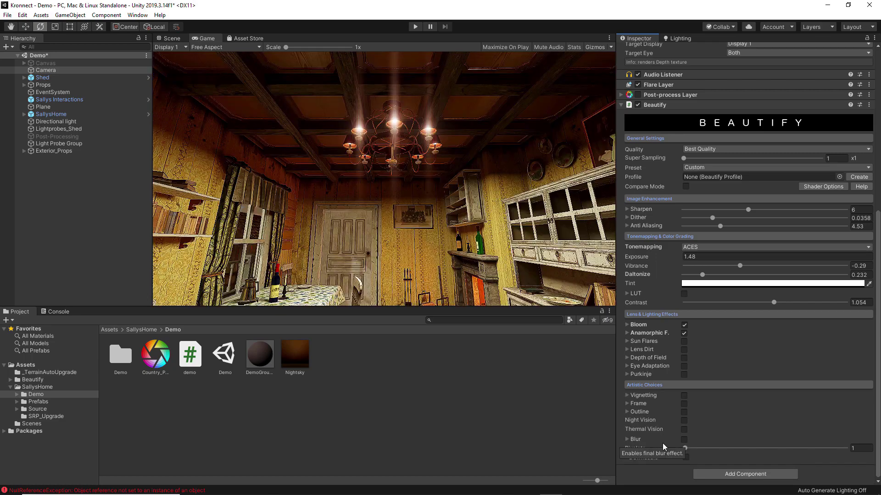
Enable the Blur effect, expand its settings and lower the Intensity
{"action": "left_click", "coordinate": [684, 440]}
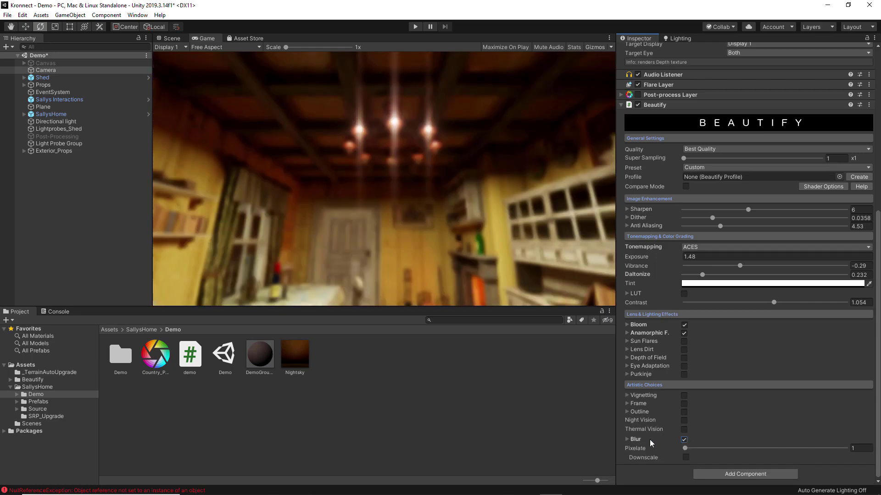
{"action": "left_click", "coordinate": [627, 440]}
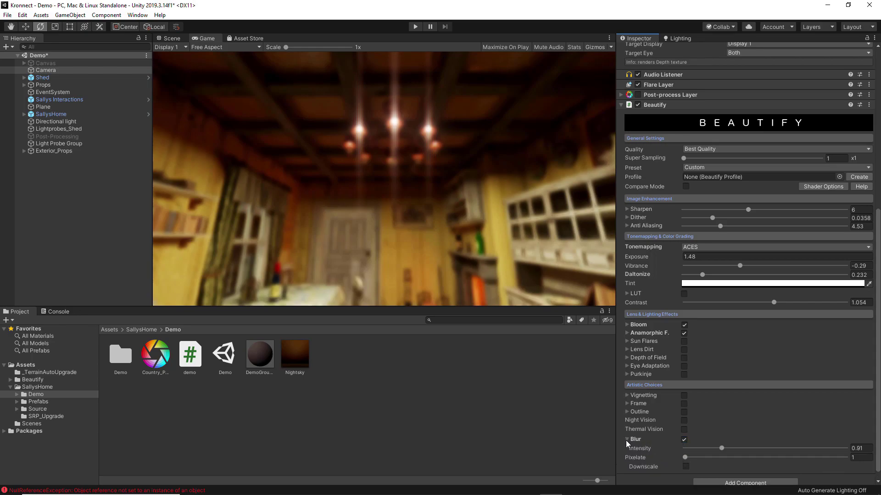
{"action": "mouse_move", "coordinate": [721, 448]}
{"action": "left_mouse_down"}
{"action": "mouse_move", "coordinate": [746, 448]}
{"action": "mouse_move", "coordinate": [705, 448]}
{"action": "left_mouse_up"}
Try Pixelate at 6 together with the Downscale option, and return Pixelate to 1
{"action": "left_click_drag", "start_coordinate": [641, 452], "coordinate": [688, 452]}
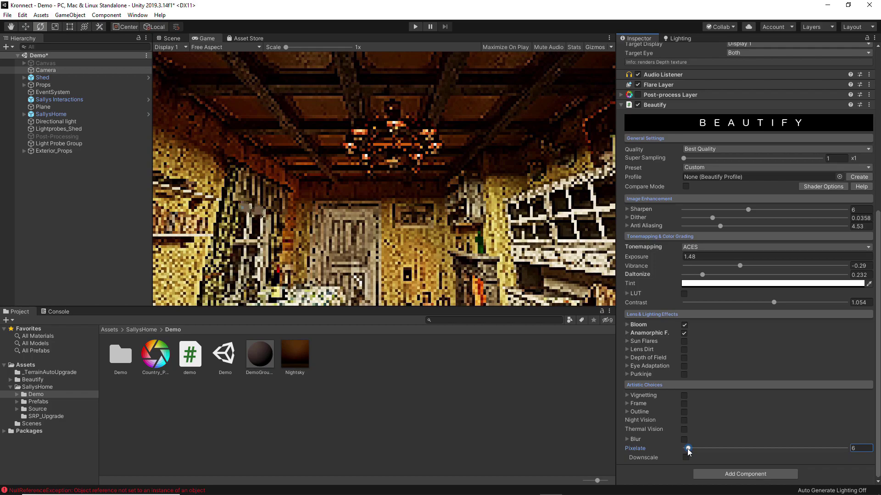
{"action": "left_click_drag", "start_coordinate": [688, 450], "coordinate": [687, 459]}
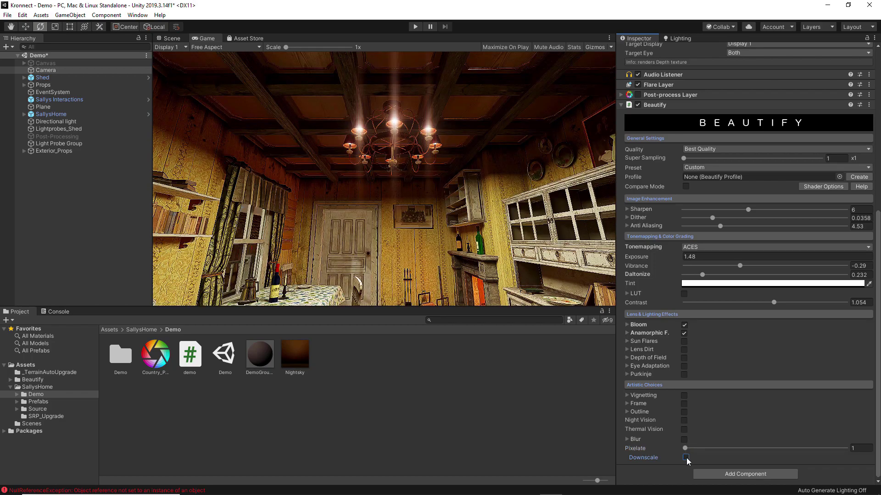